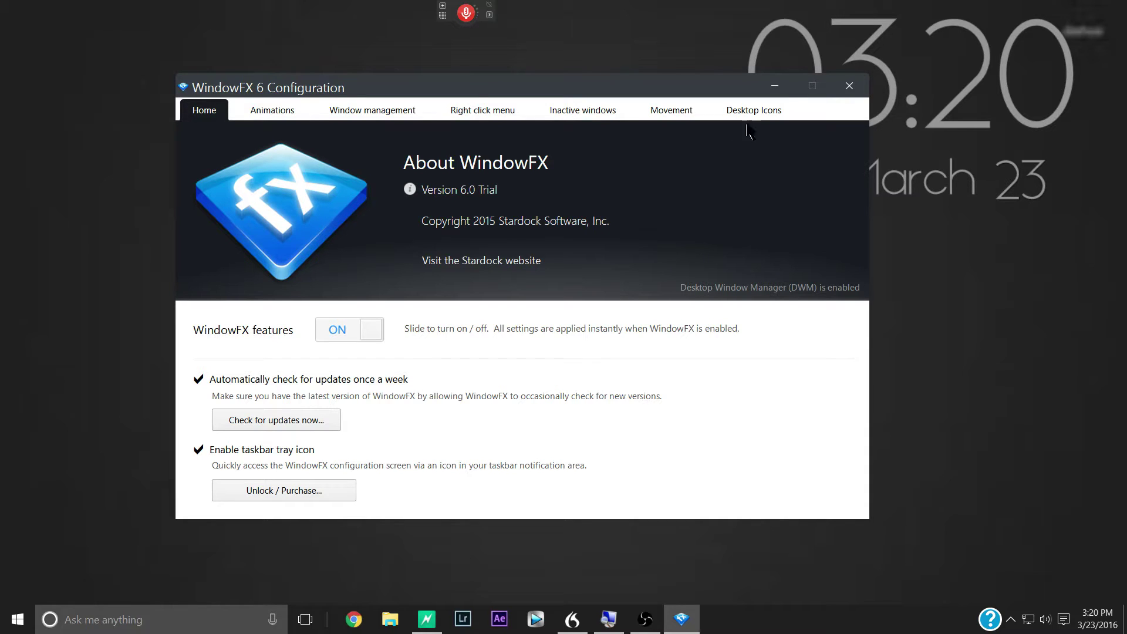
Minimize the configuration window and show the desktop context menu animation several times.
left_click(774, 89)
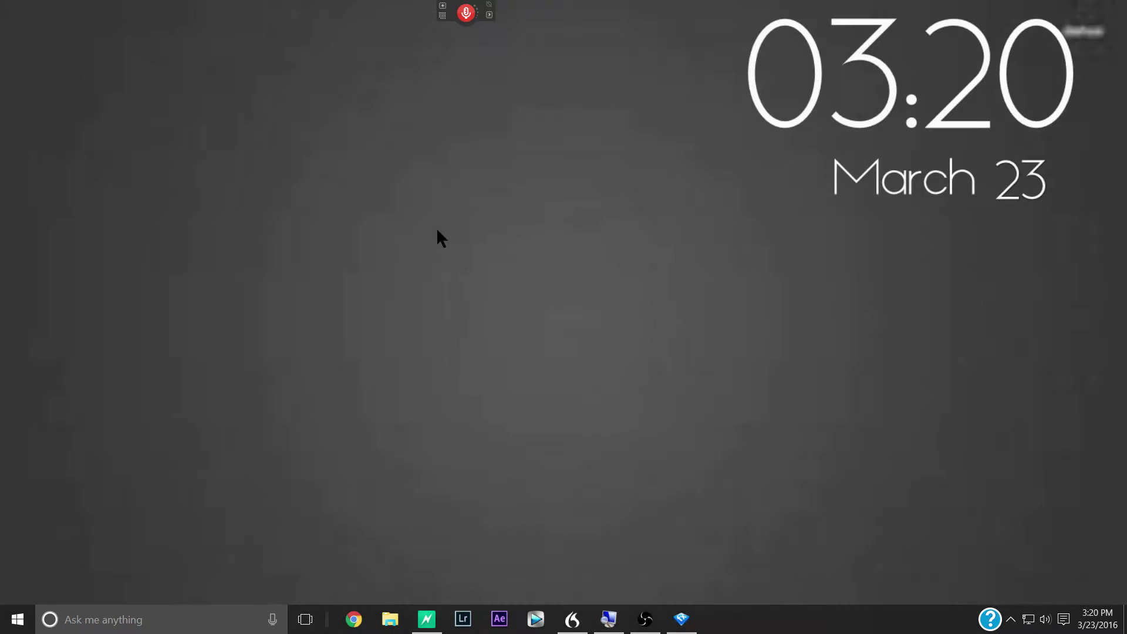
right_click(437, 230)
right_click(423, 197)
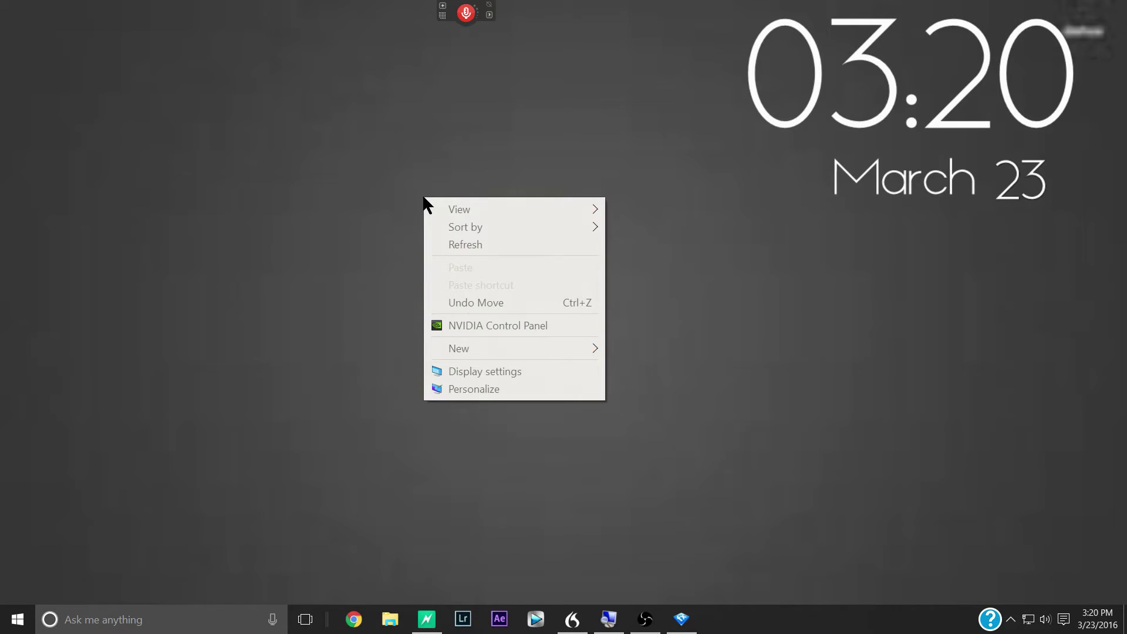
left_click(367, 171)
right_click(409, 163)
right_click(456, 216)
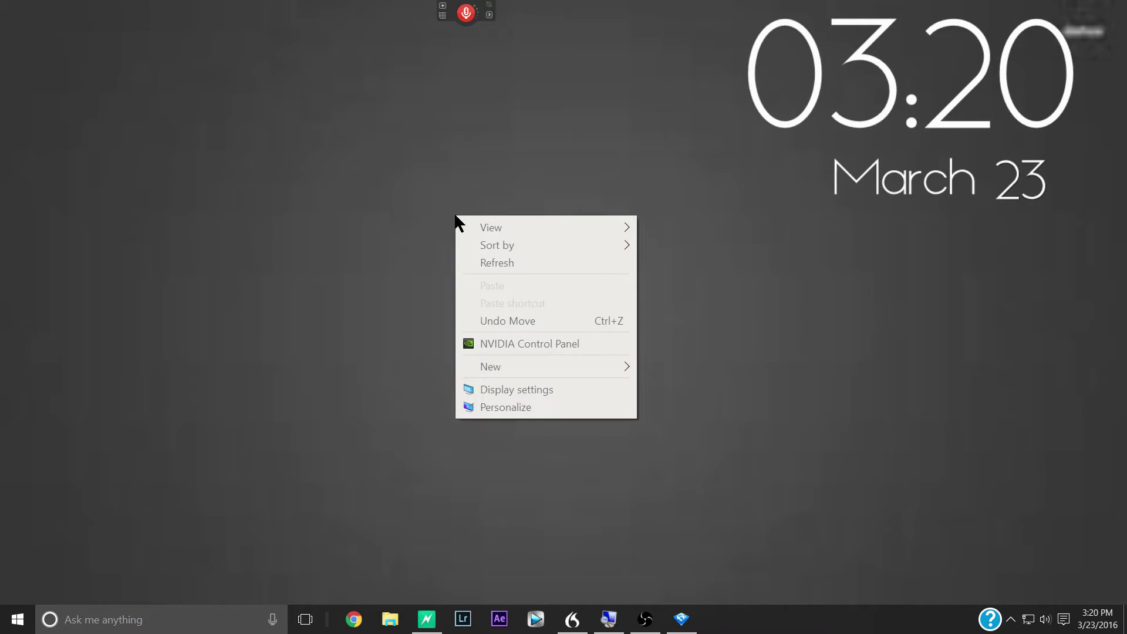
left_click(453, 182)
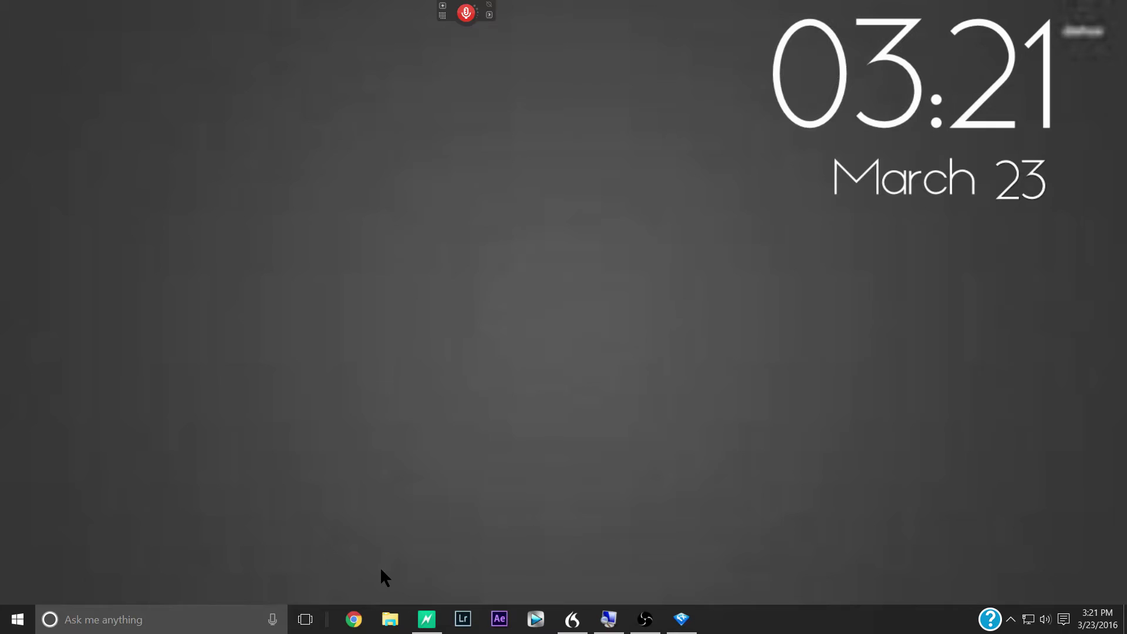
Restore, minimize and close the configuration window, then reopen WindowFX 6 from the Start menu.
left_click(679, 618)
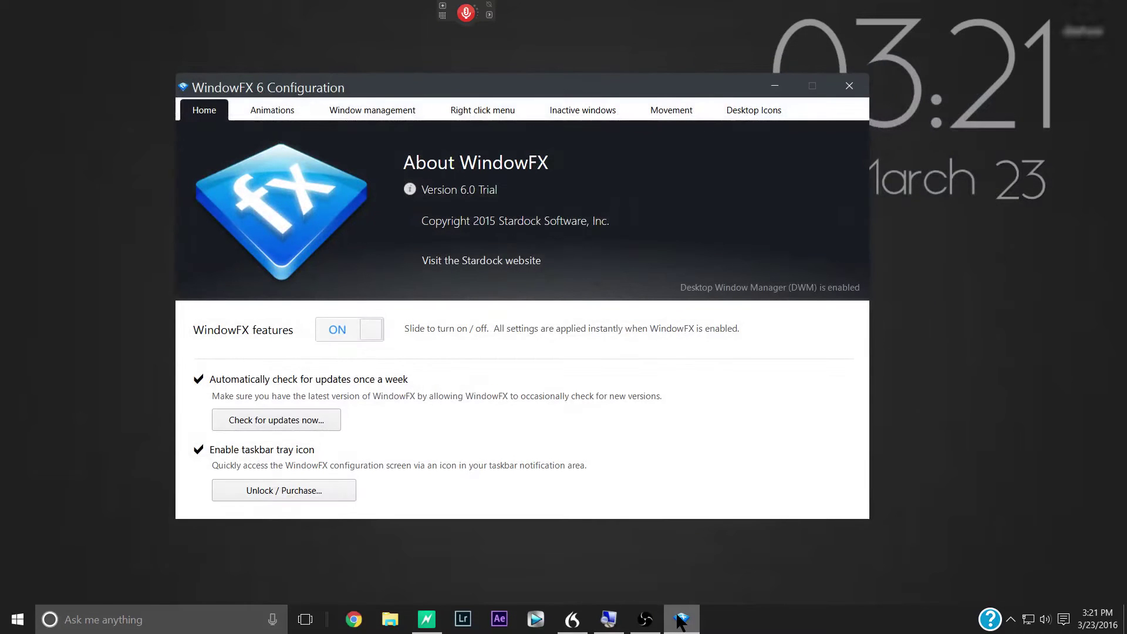
left_click(680, 619)
left_click(680, 619)
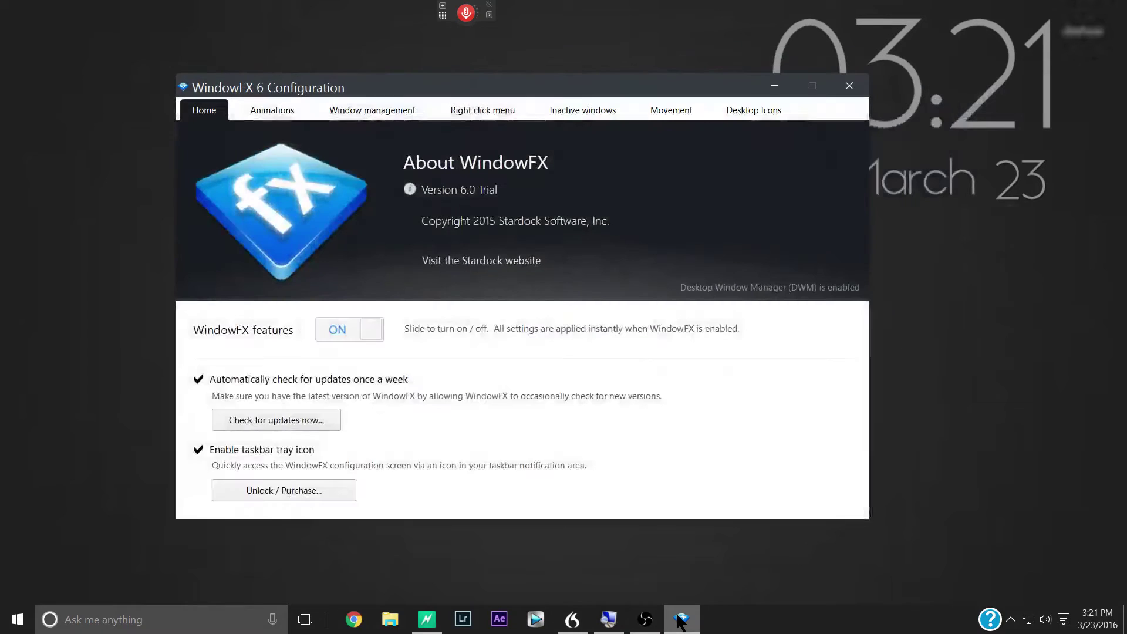
left_click(849, 87)
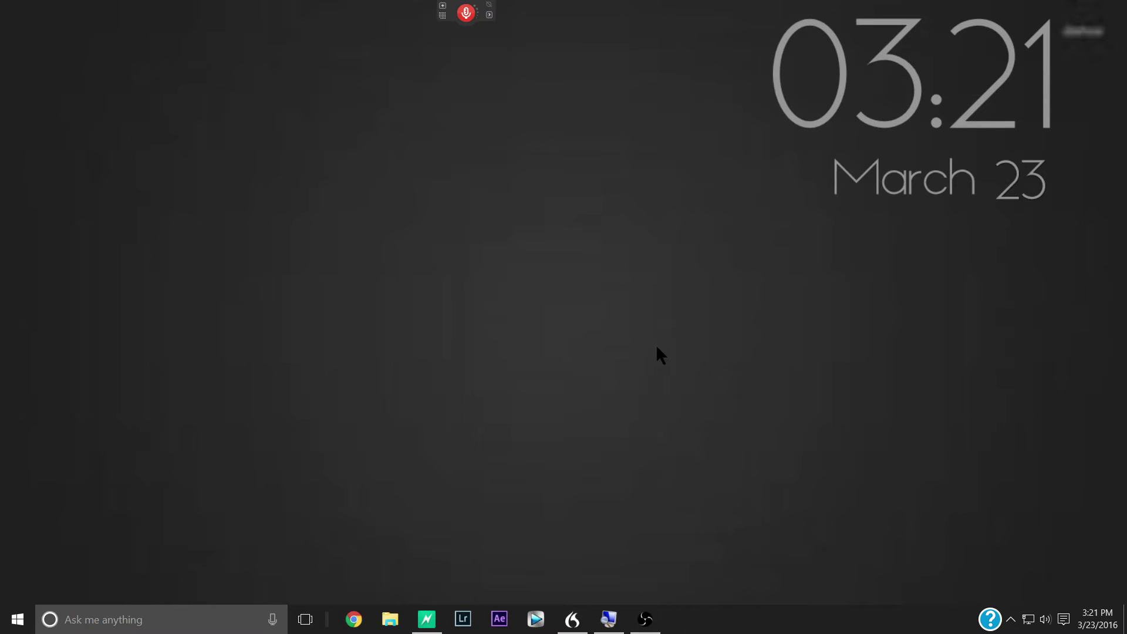
key("super")
left_click(306, 552)
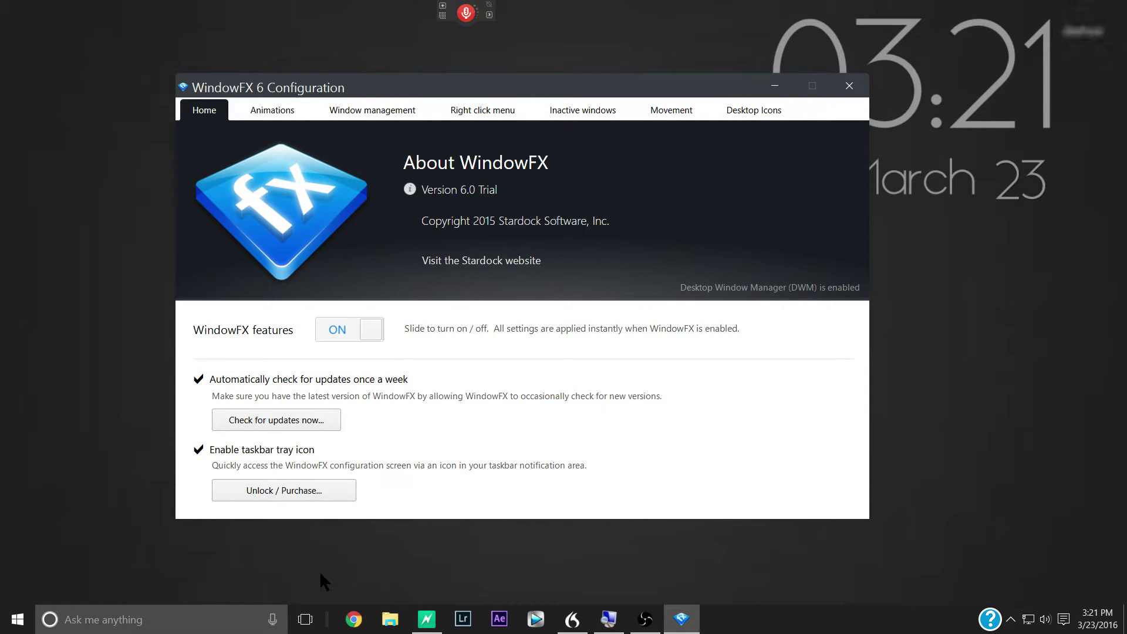
On the Animations page, try presets like Flow to and from a point, then return to Sam1.
left_click(293, 110)
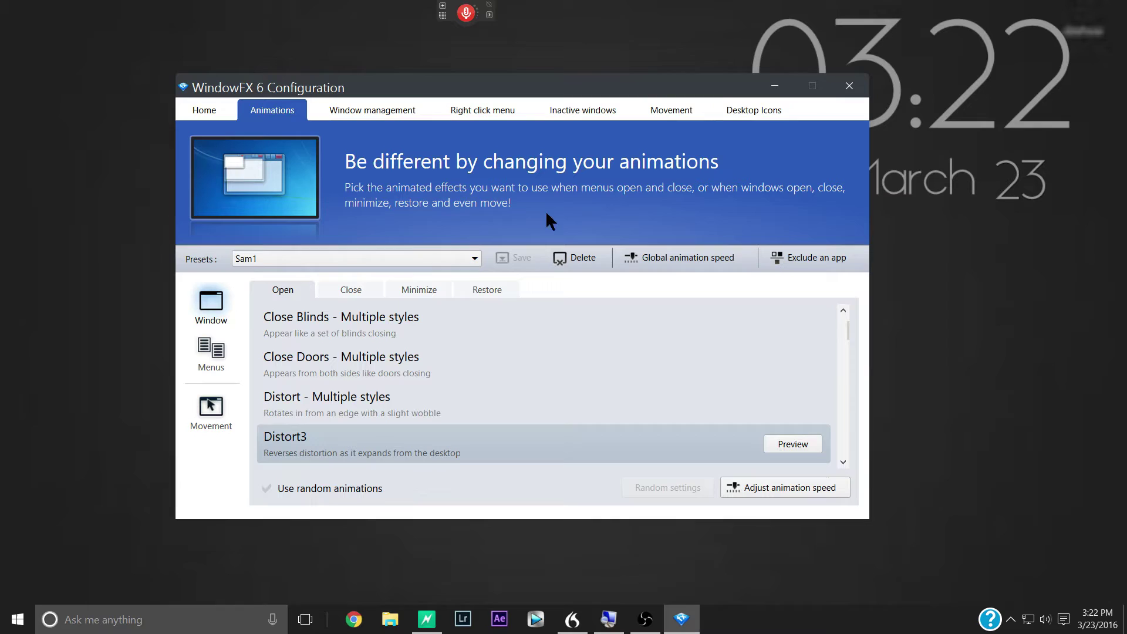
scroll(352, 353, "up", 1)
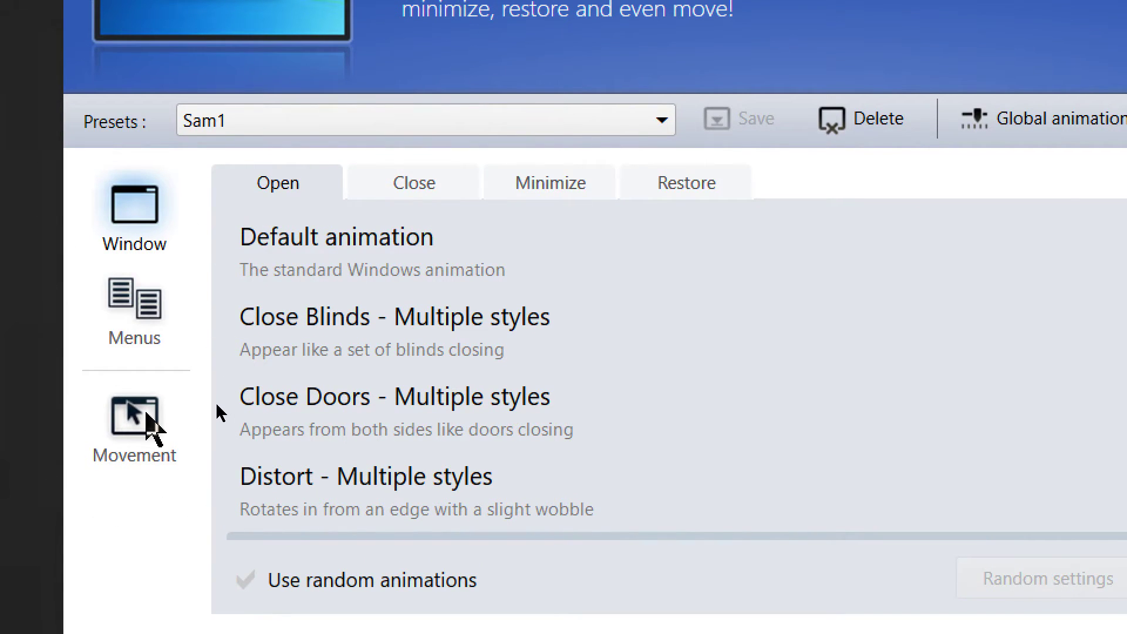
left_click(660, 120)
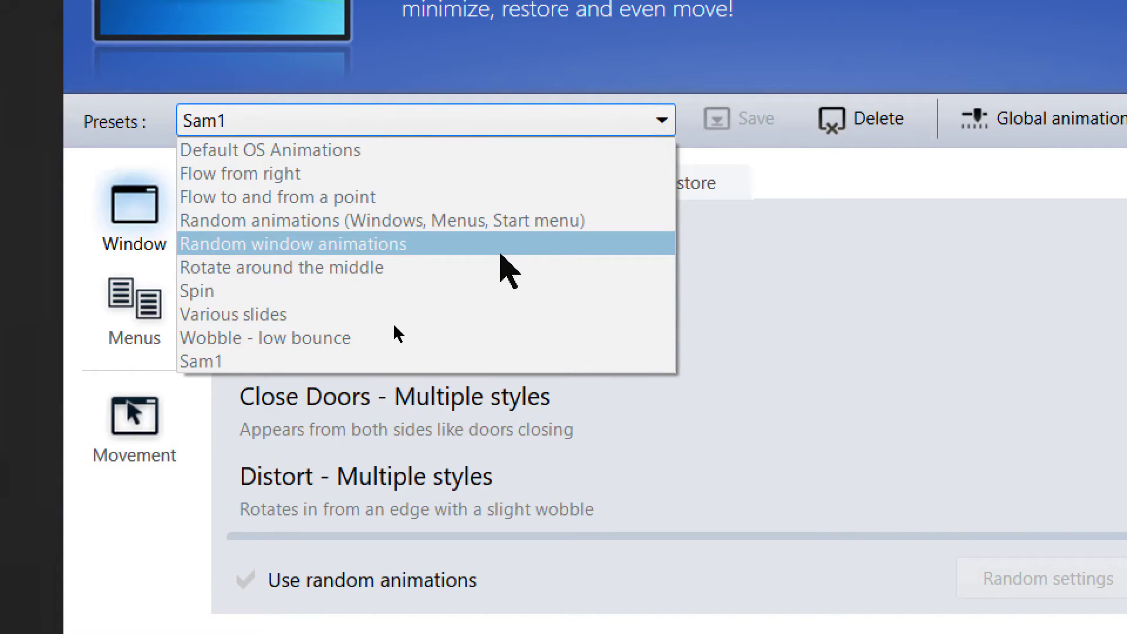
left_click(501, 267)
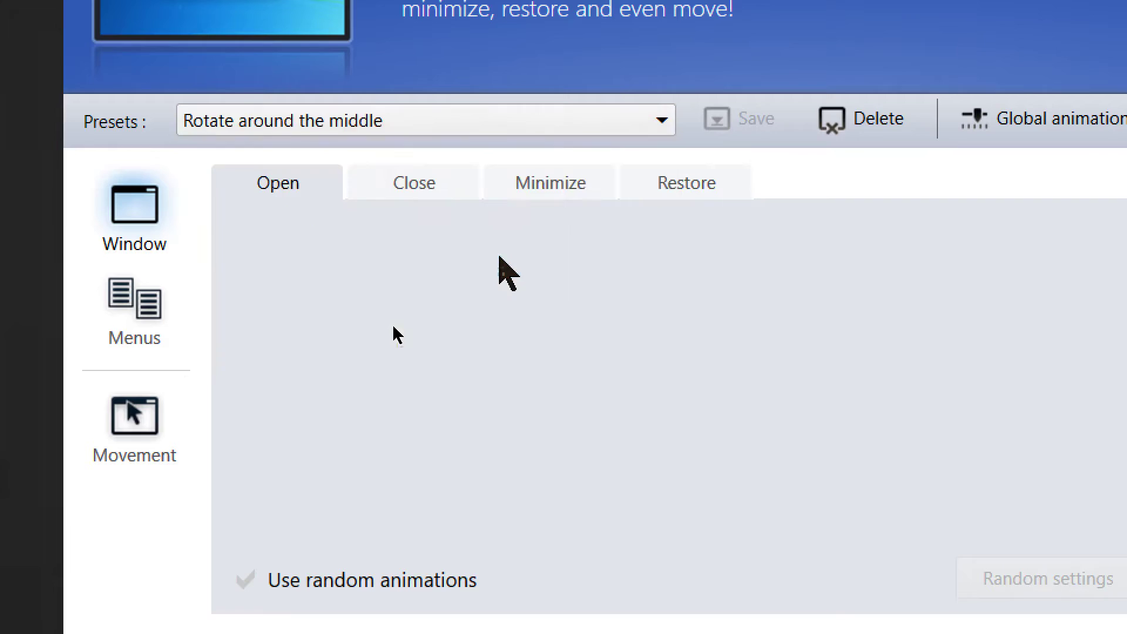
left_click(549, 119)
left_click(496, 197)
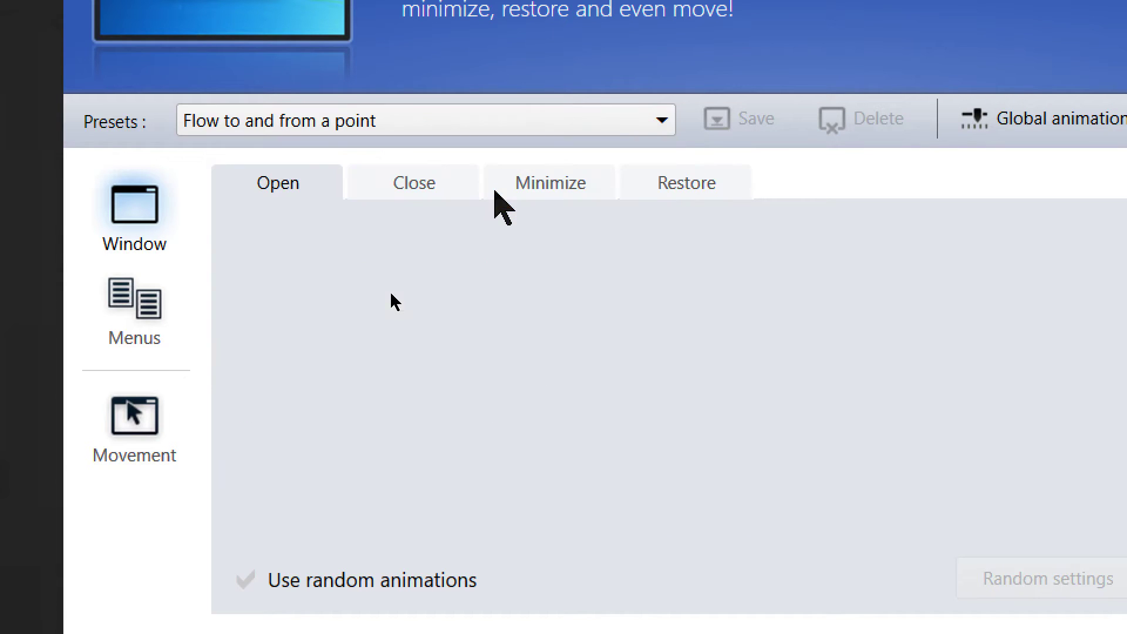
left_click(581, 125)
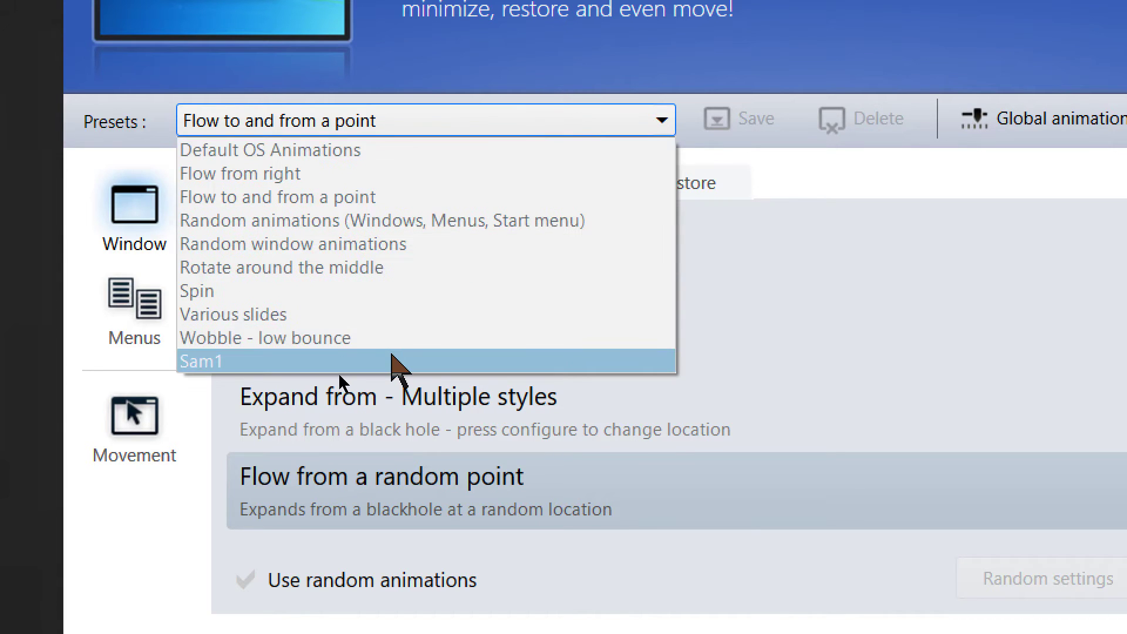
left_click(391, 361)
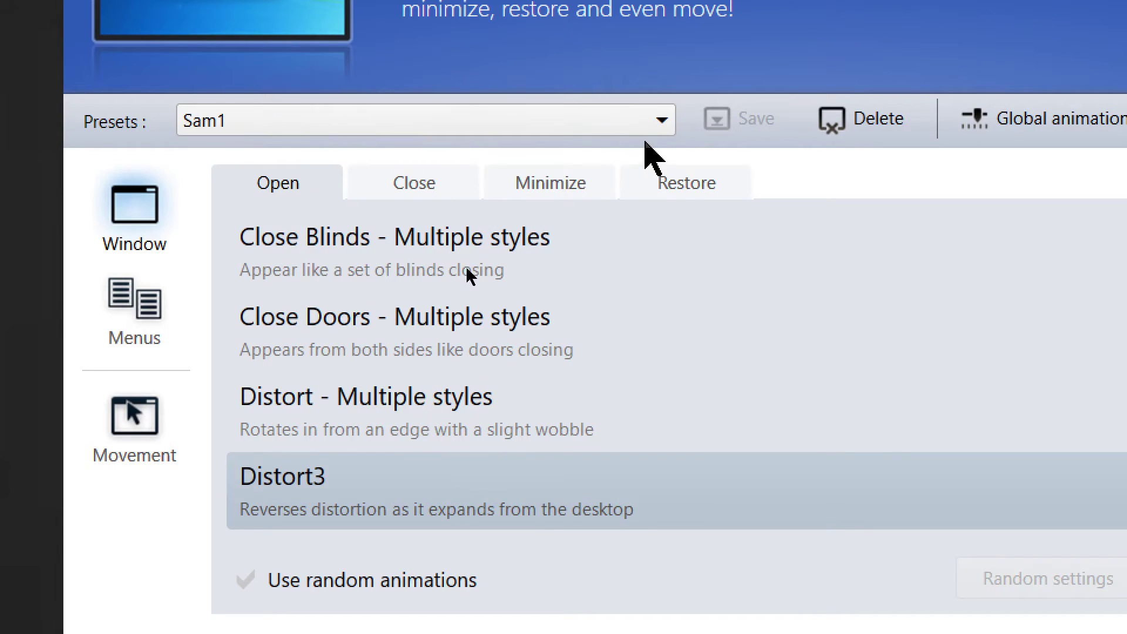
left_click(734, 122)
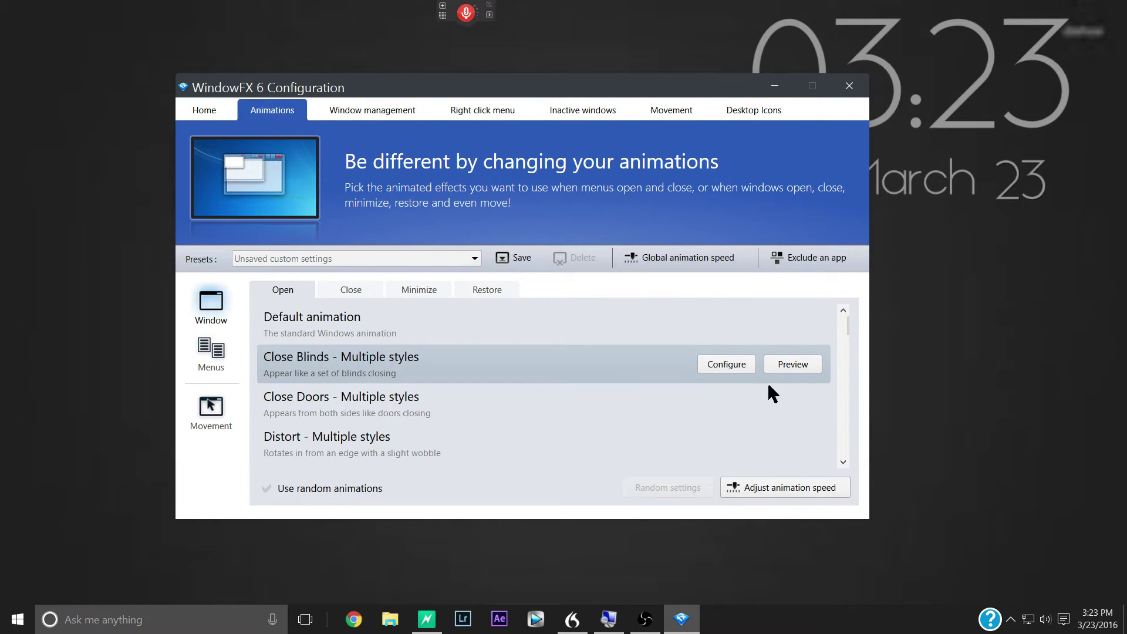
Preview Close Blinds, change its style to horizontal blinds closing, and preview the result.
left_click(799, 360)
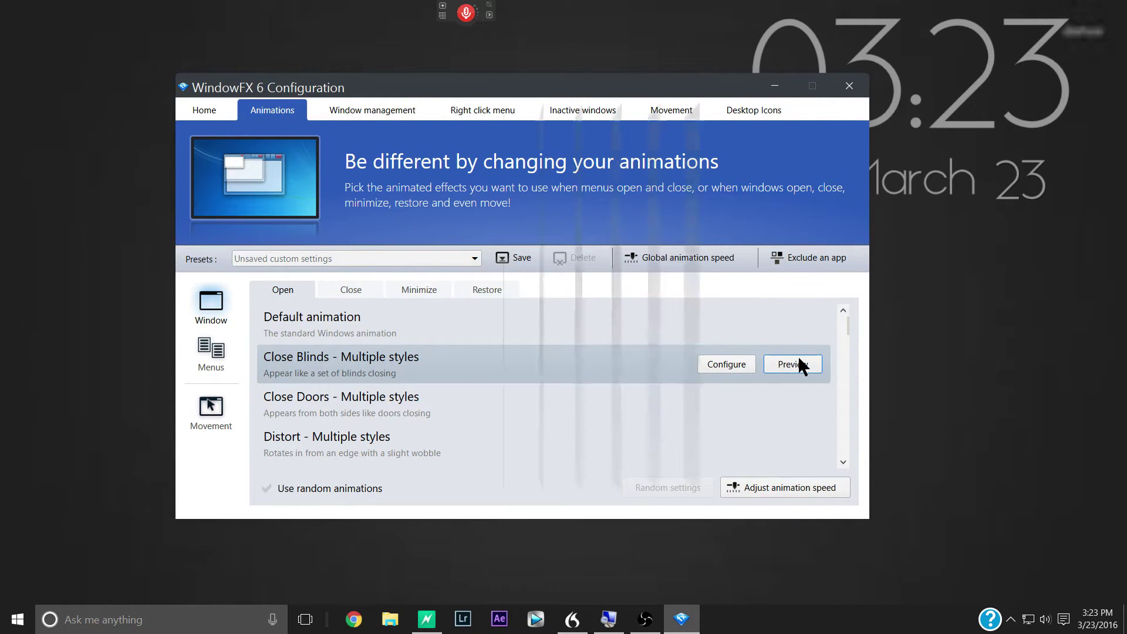
left_click(797, 361)
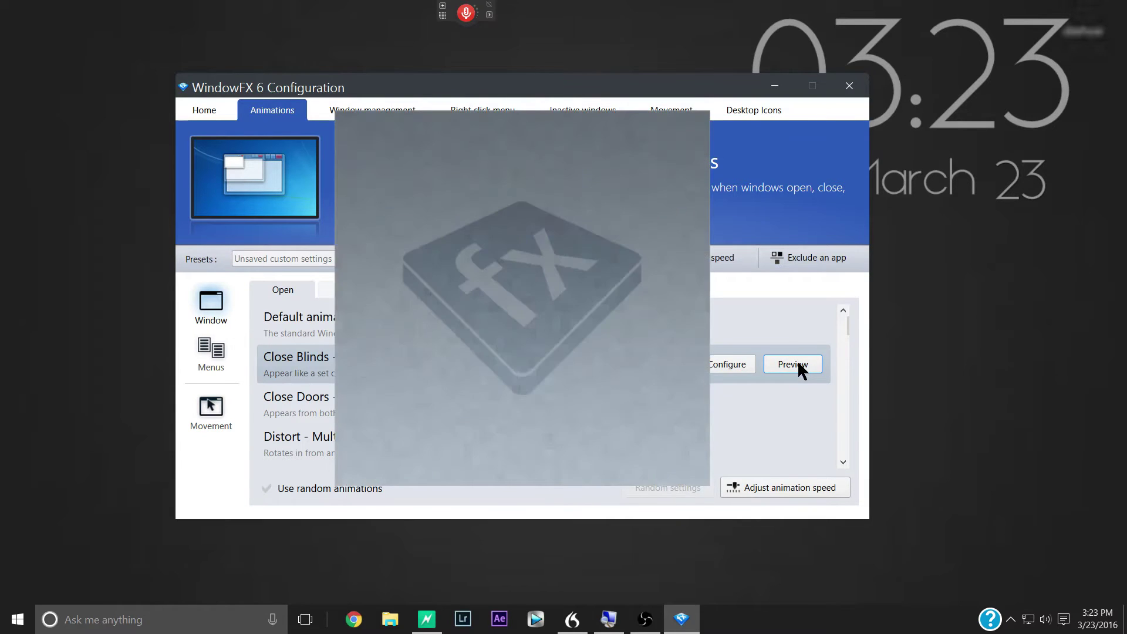
left_click(741, 365)
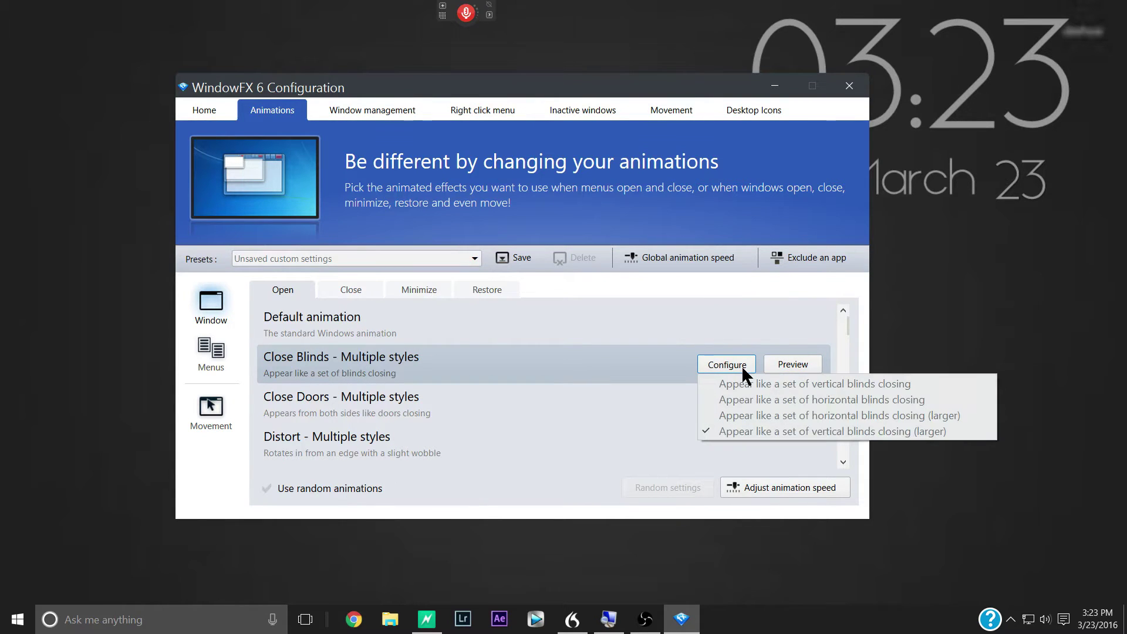
left_click(733, 400)
left_click(788, 363)
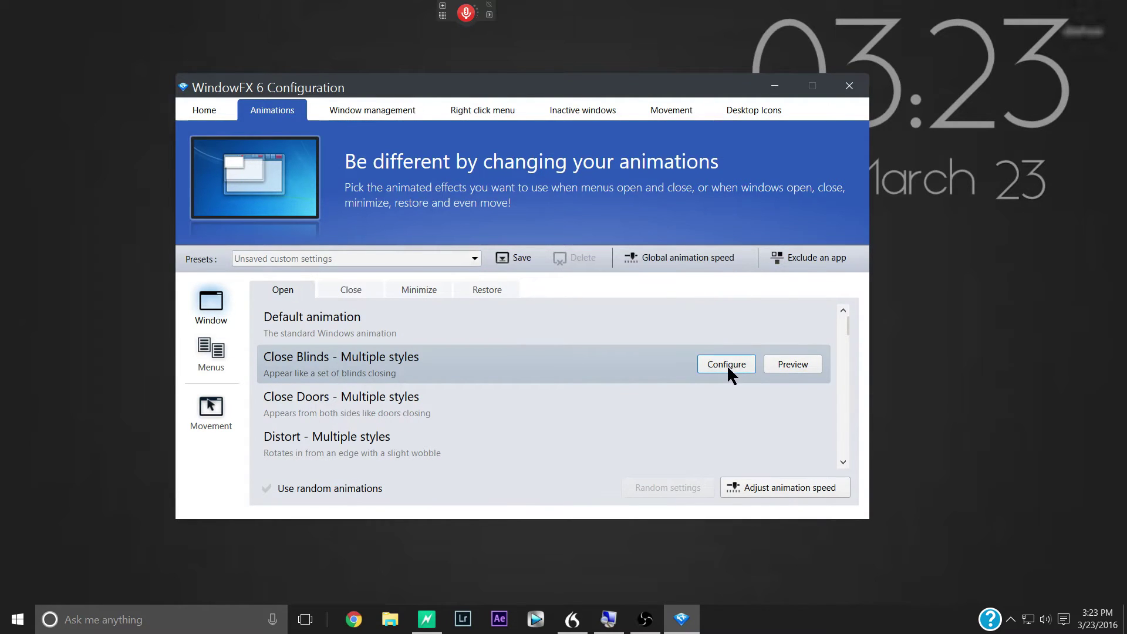
left_click(610, 408)
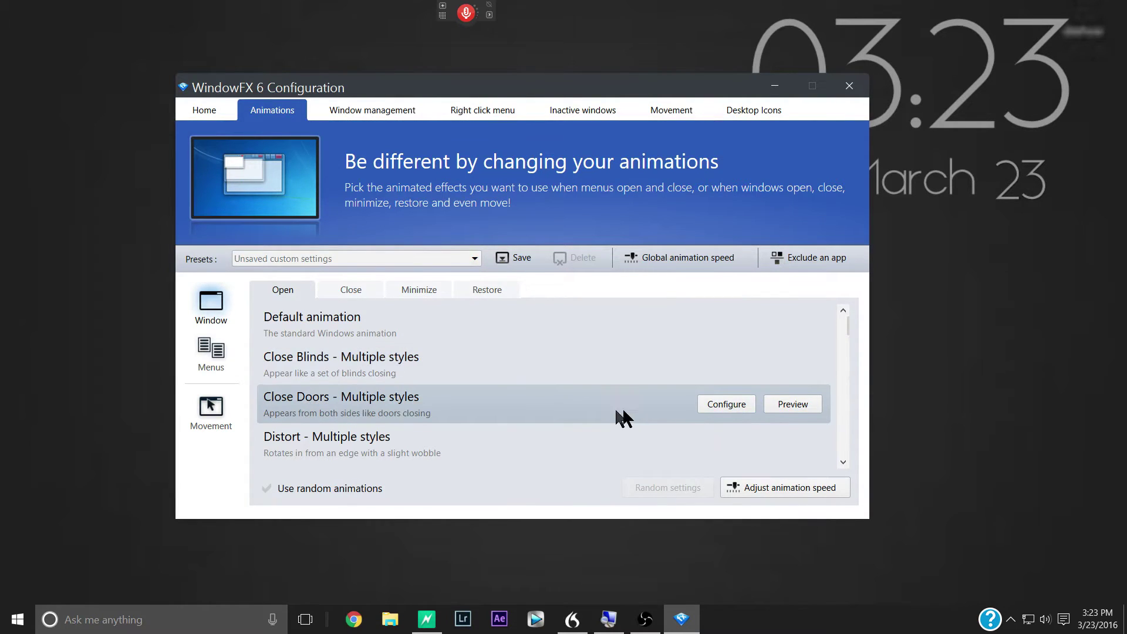
Preview the Close Doors, Distort3 and Expand from Desktop window-open effects.
left_click(789, 404)
scroll(720, 380, "down", 1)
scroll(721, 382, "down", 3)
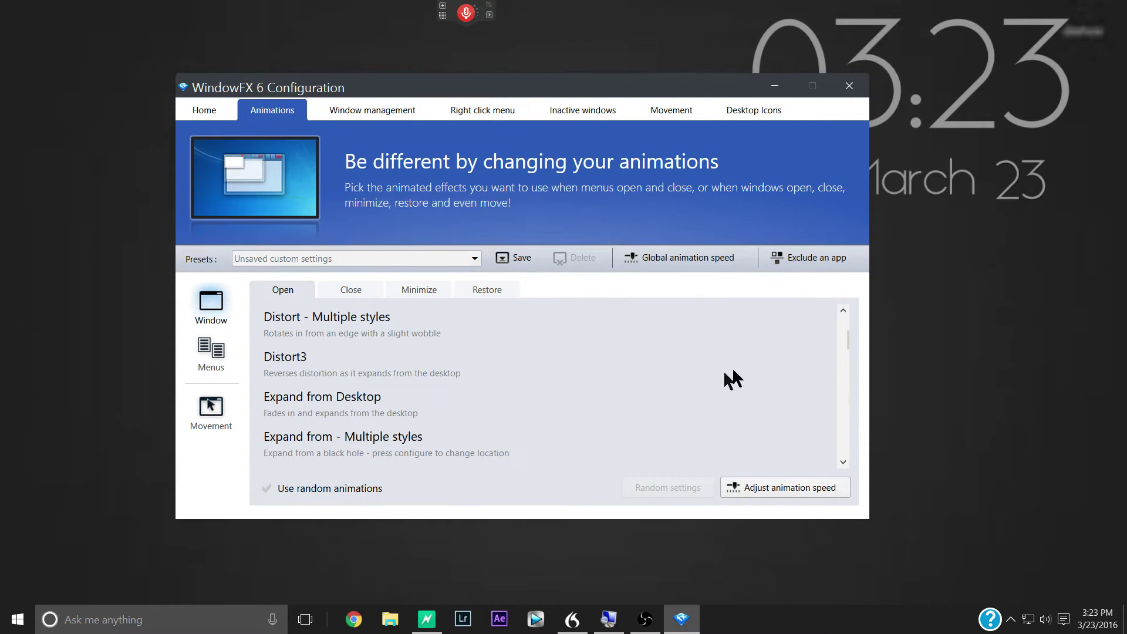
left_click(790, 364)
left_click(781, 394)
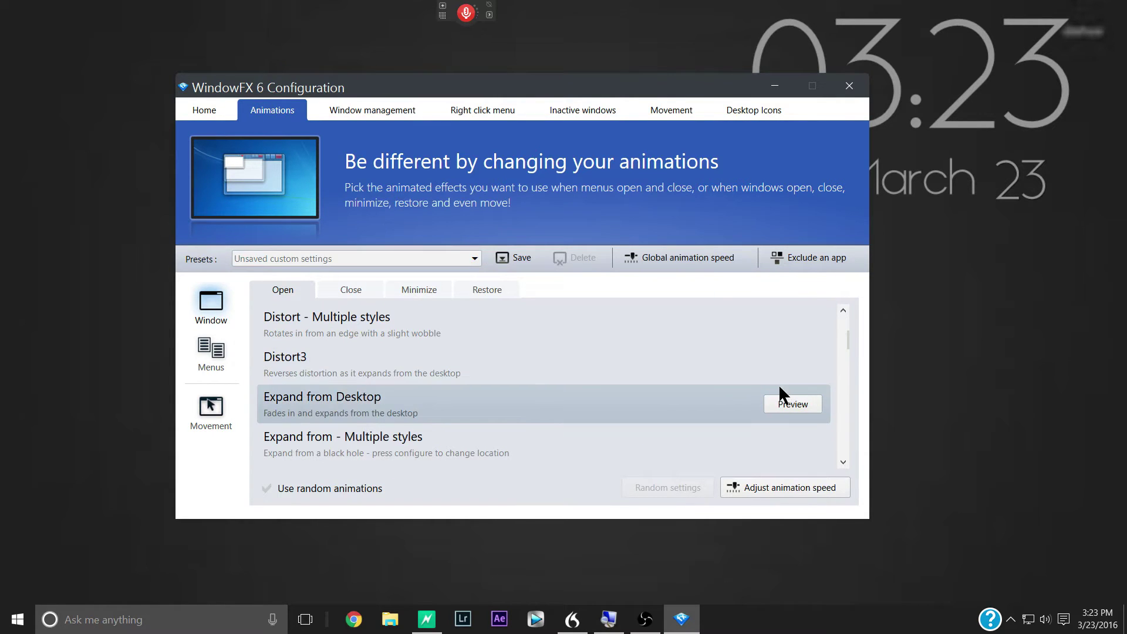
left_click(785, 404)
left_click(779, 405)
Preview the Flow from a random point, Flow from the right and Rotate in around middle effects.
scroll(777, 402, "down", 3)
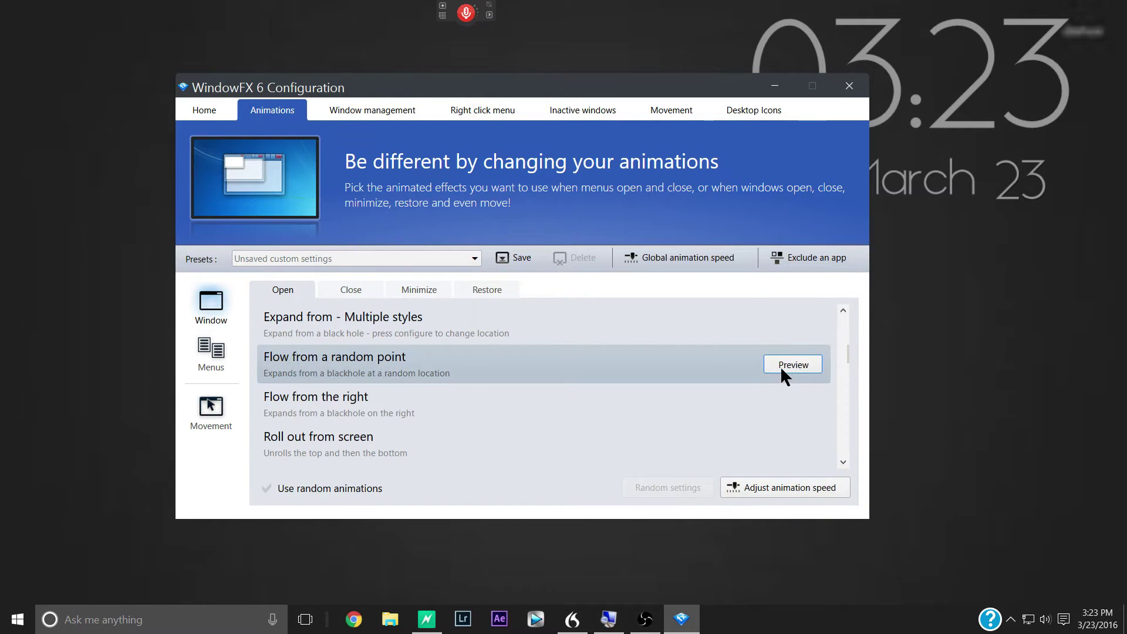
left_click(780, 365)
left_click(777, 401)
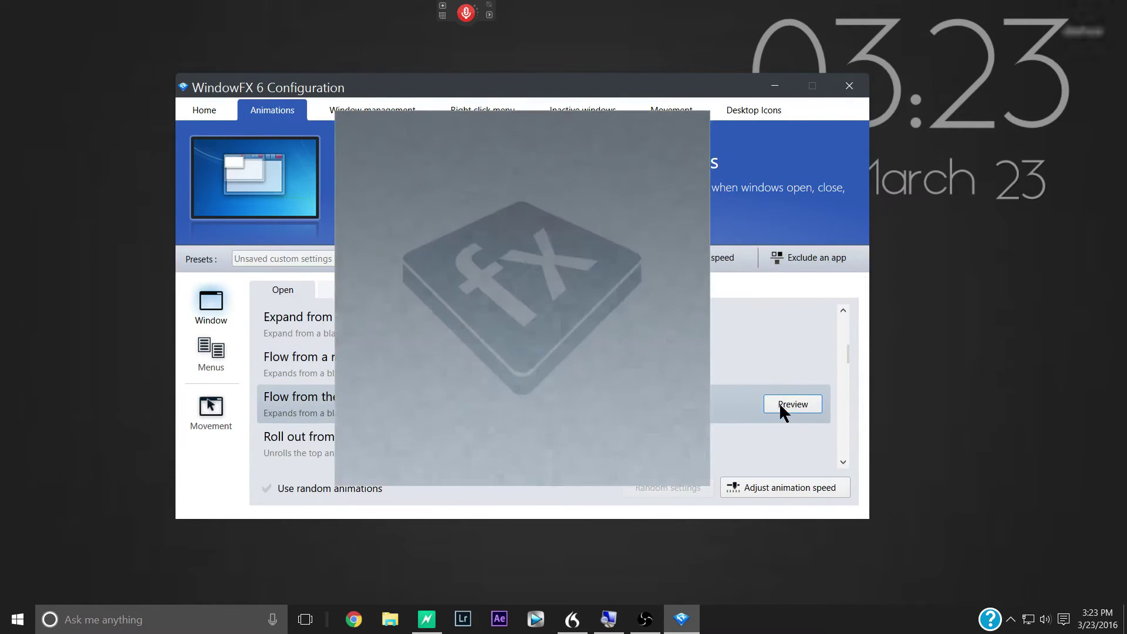
left_click(780, 402)
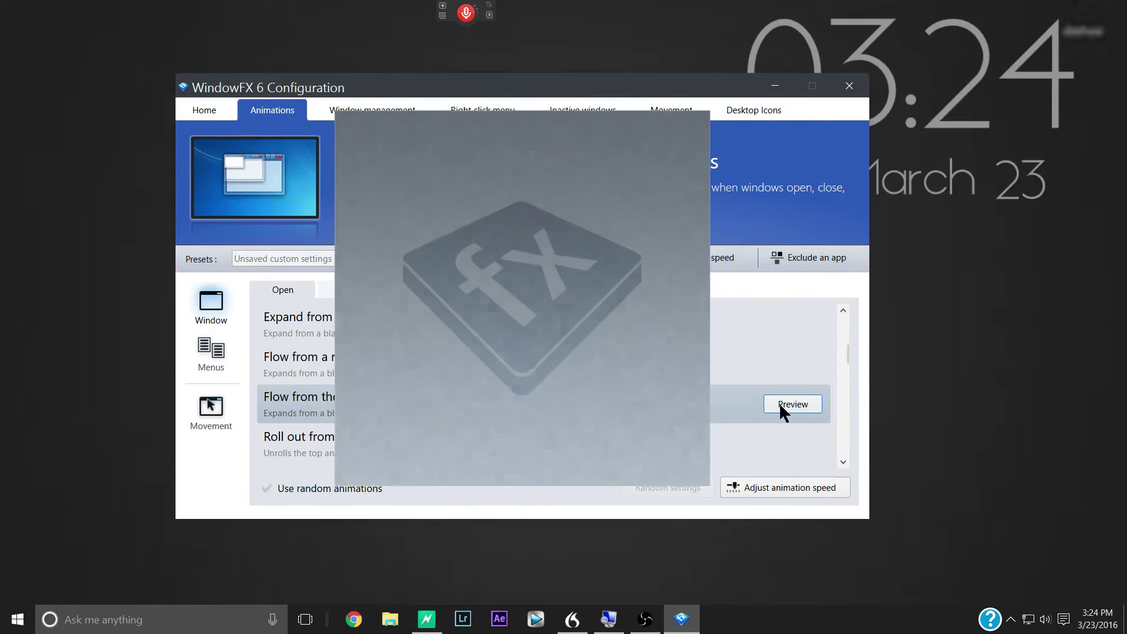
scroll(783, 397, "down", 3)
left_click(790, 366)
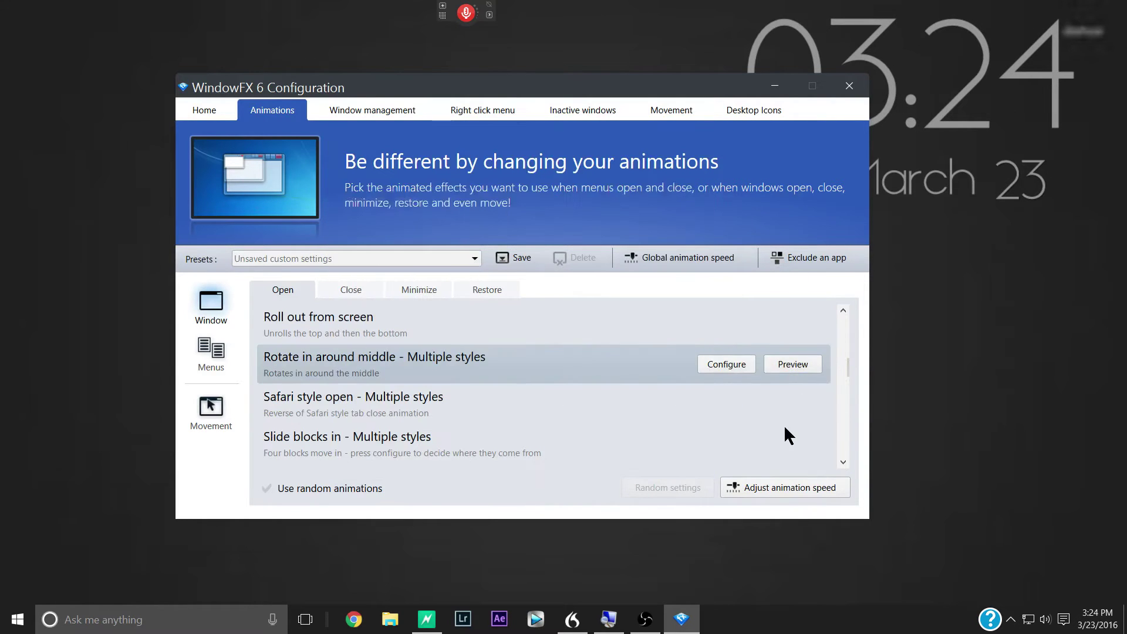
Set Slide blocks in to slide blocks from above and below, and preview it.
left_click(792, 443)
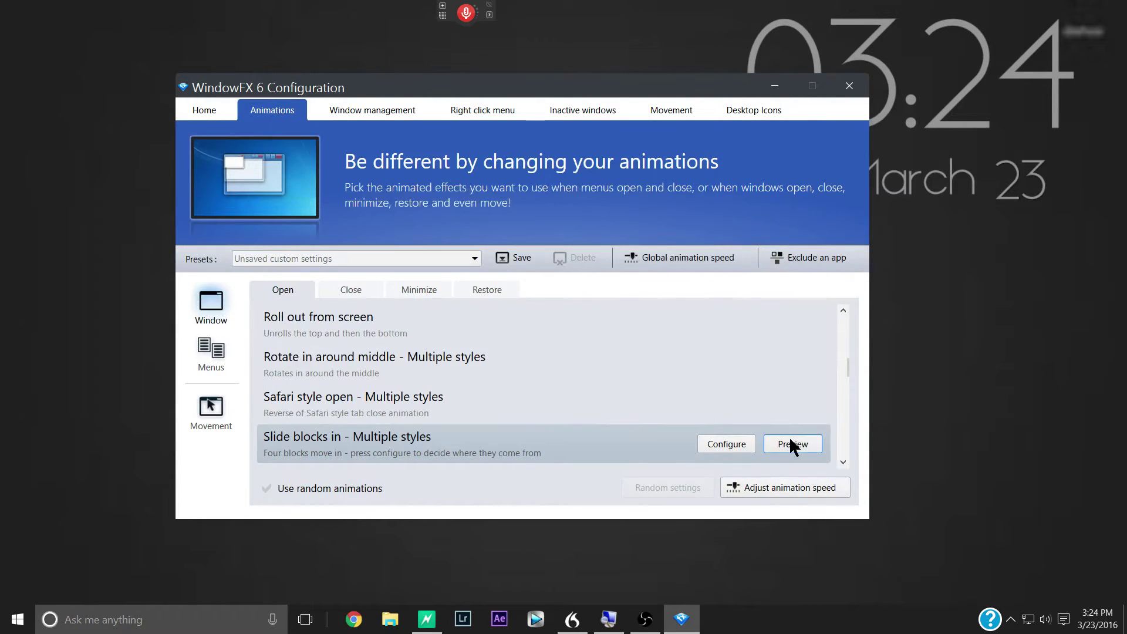
left_click(744, 442)
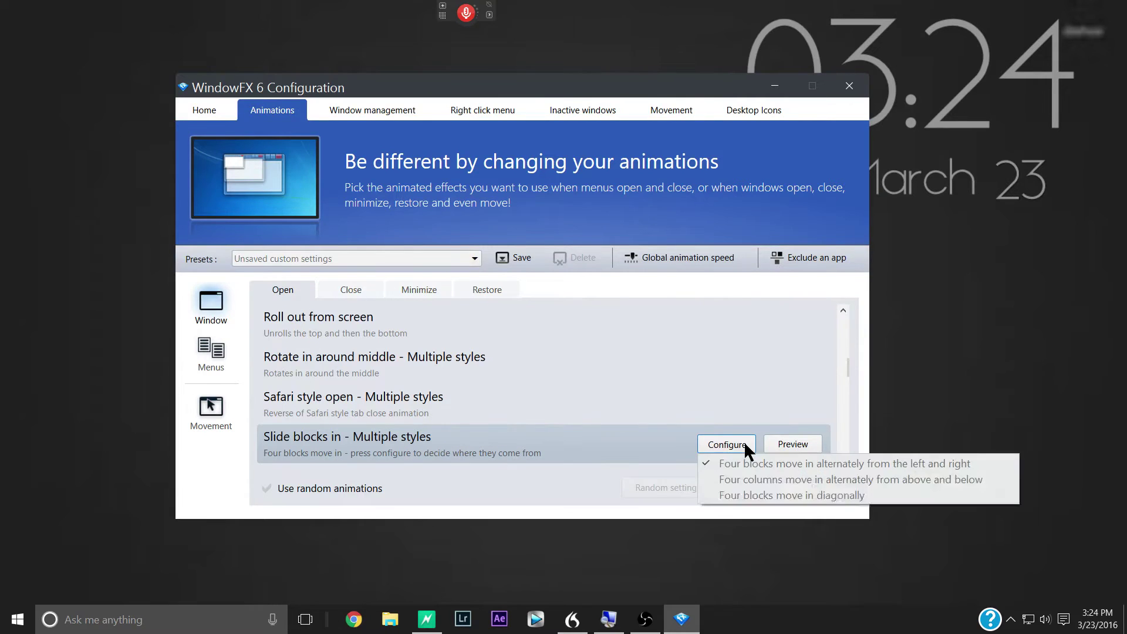
left_click(756, 477)
left_click(786, 445)
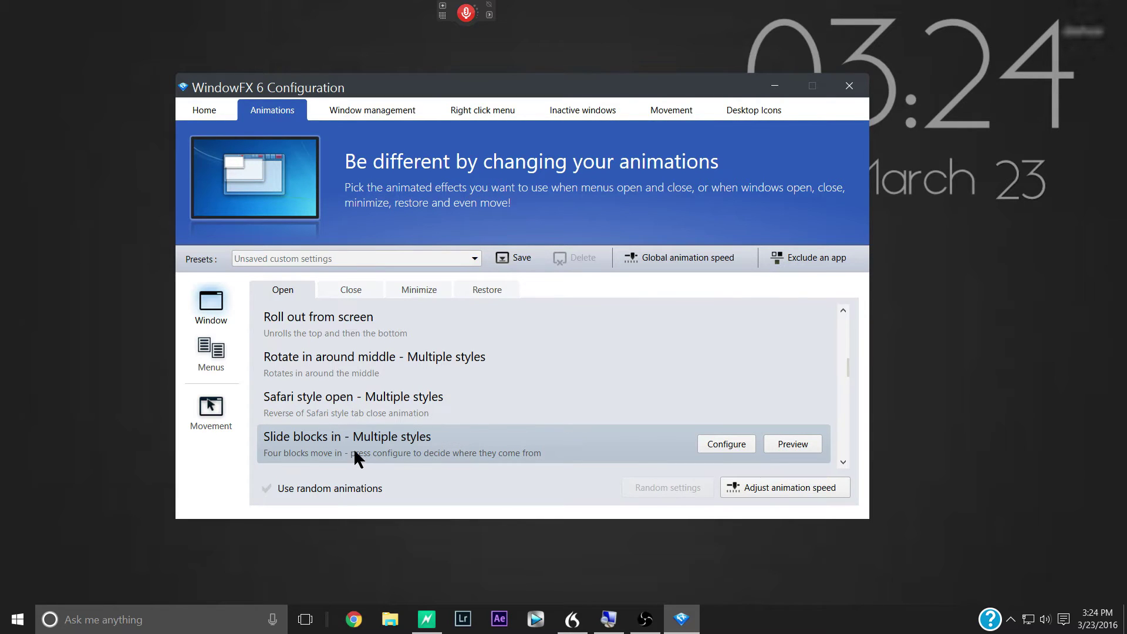
Under Menus, preview the Close Blinds and Close Doors menu animations.
left_click(212, 349)
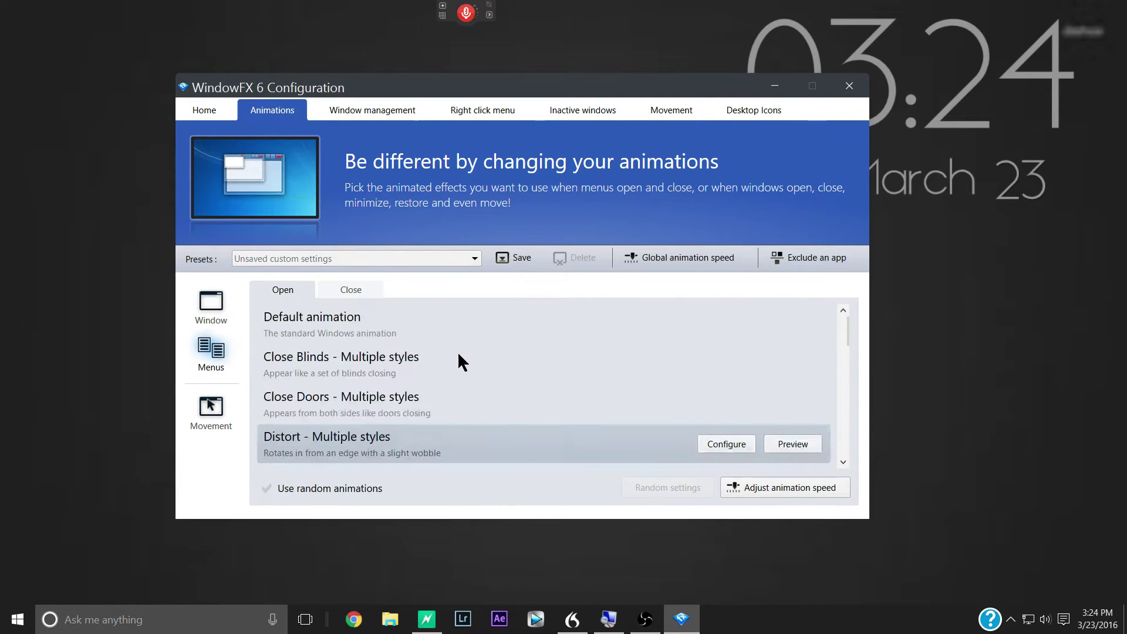
left_click(782, 382)
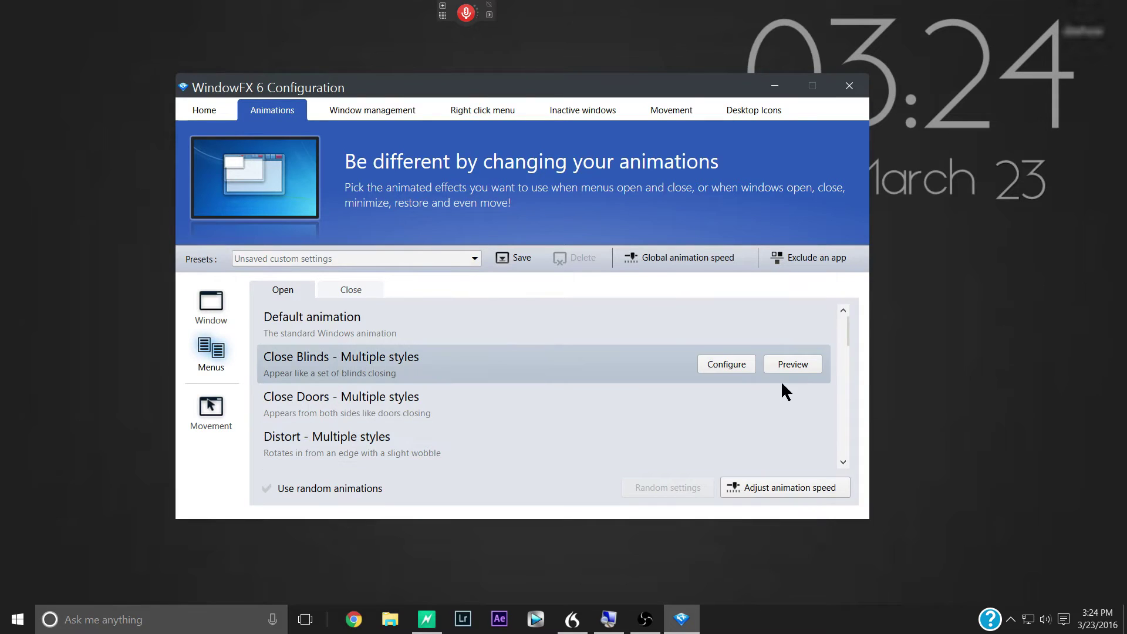
left_click(800, 370)
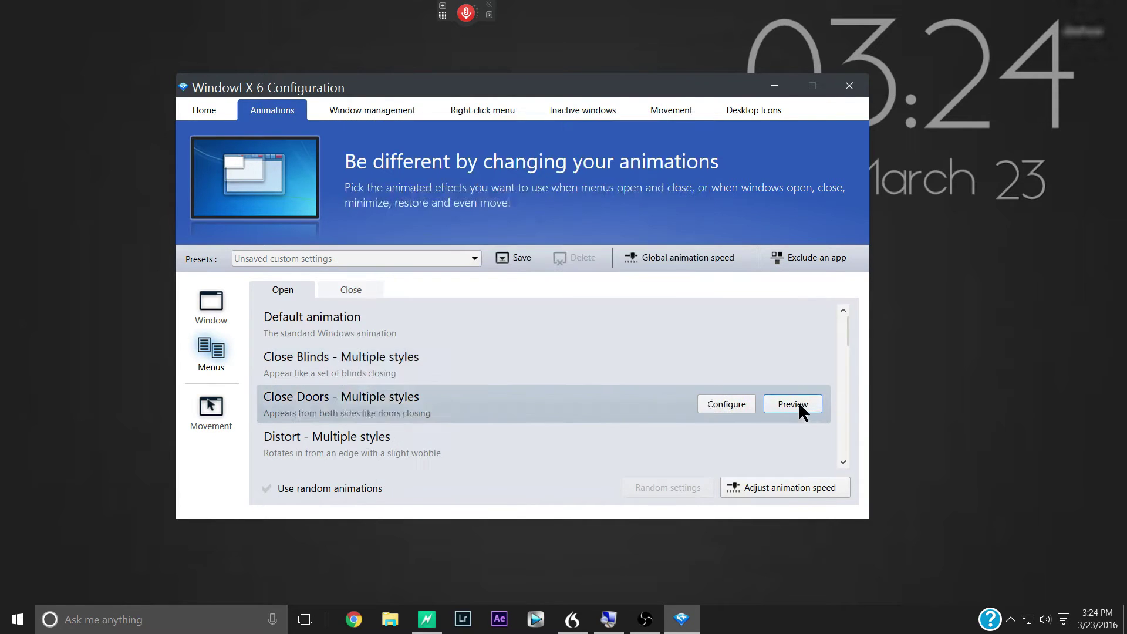
left_click(799, 403)
Show the Movement settings and drag the window around to demonstrate Compiz-style wobbly windows.
left_click(211, 411)
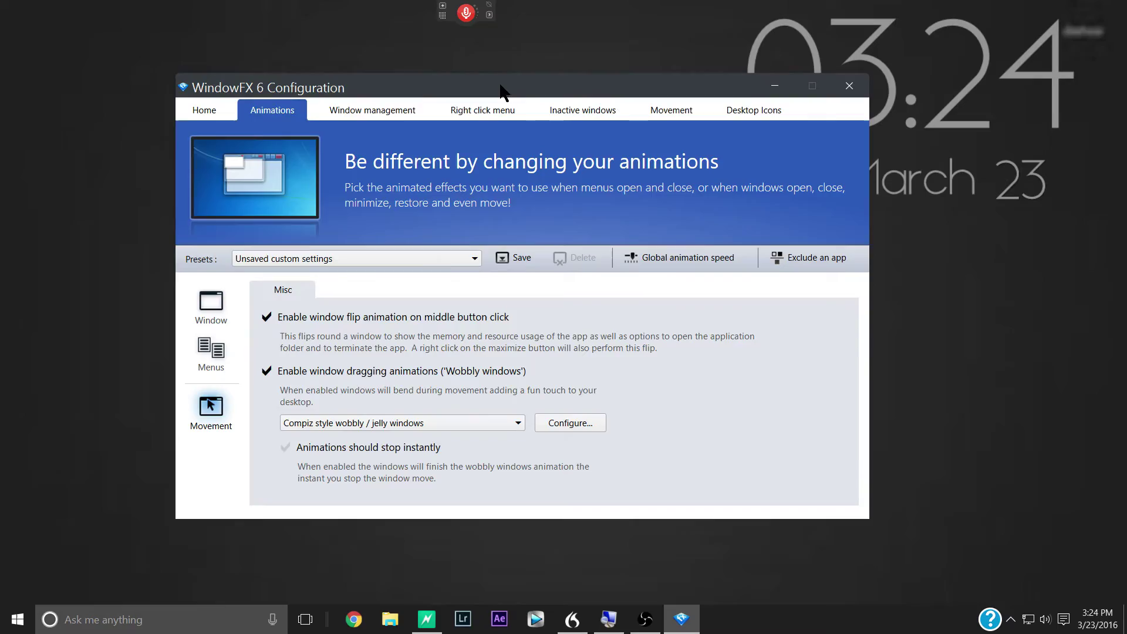
left_click_drag(500, 91, 622, 175)
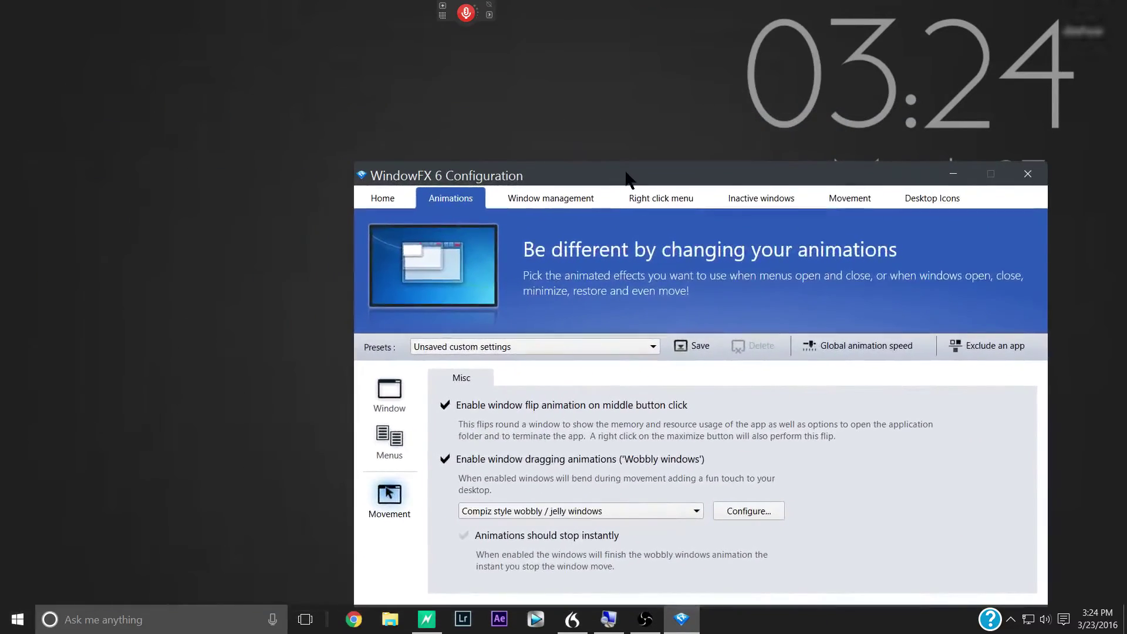
left_click_drag(628, 178, 628, 52)
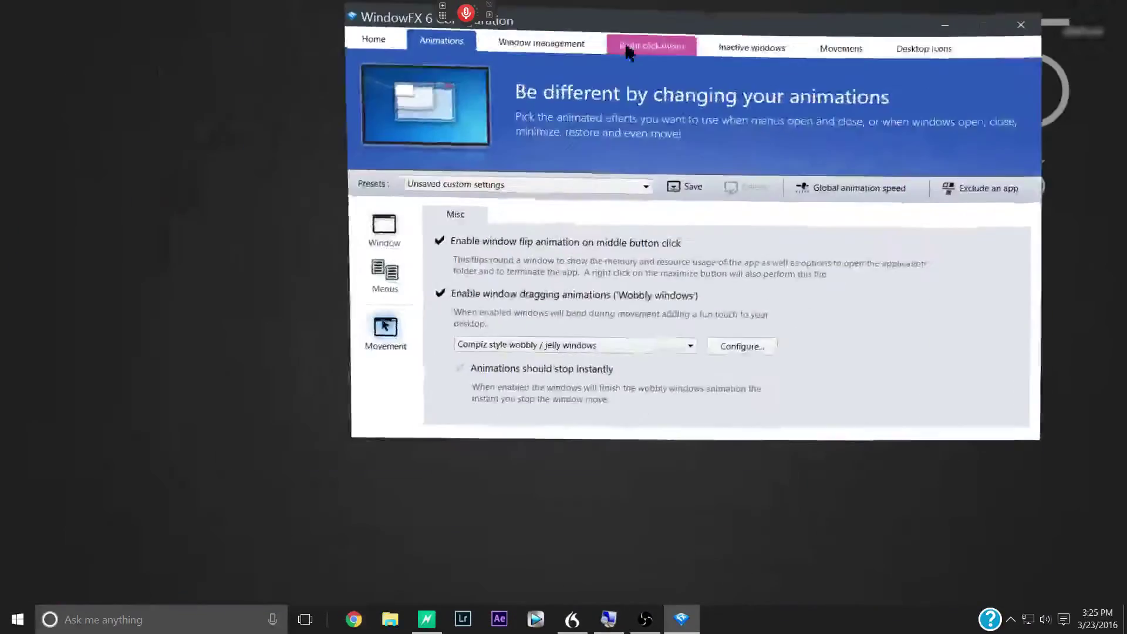
left_click_drag(752, 68, 365, 75)
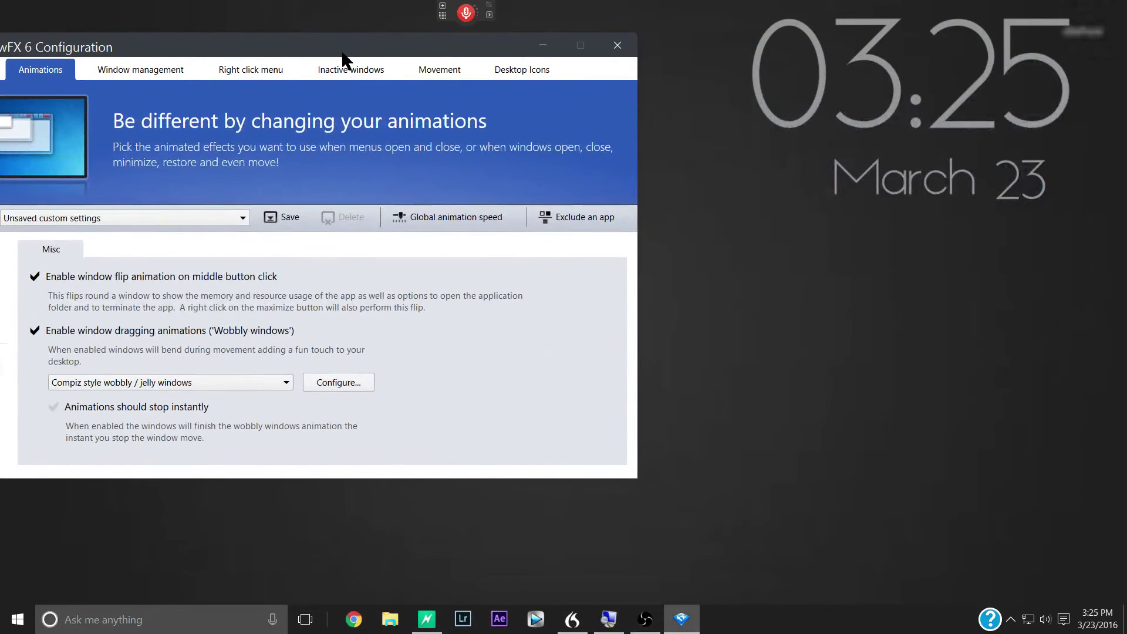
left_click_drag(262, 53, 576, 176)
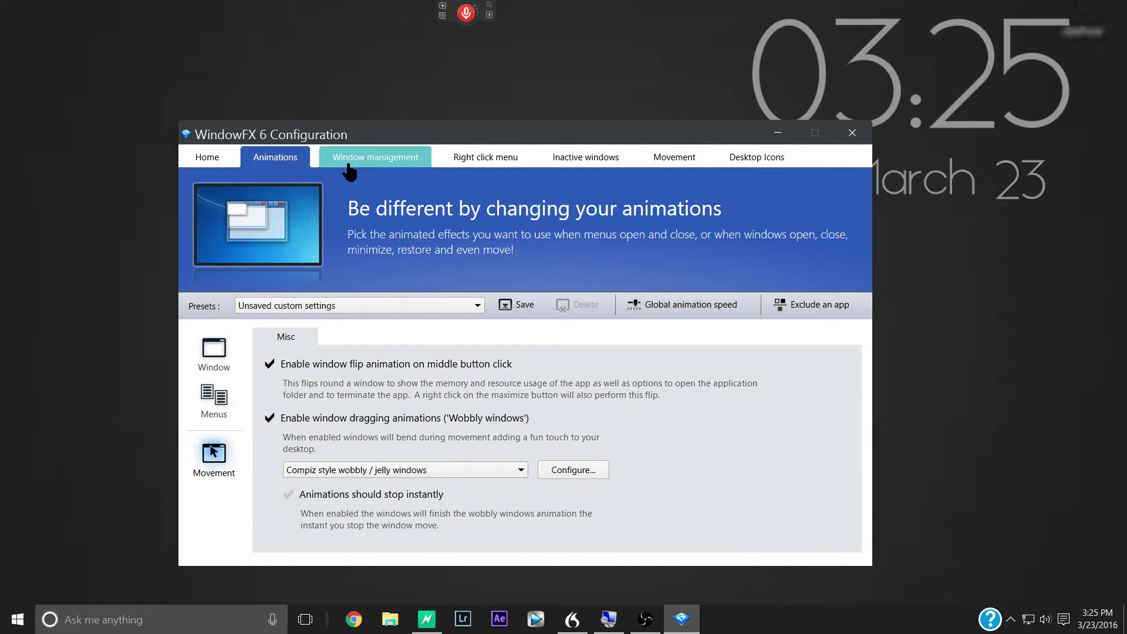
Show the Window management page and move the configuration window higher on screen.
left_click(375, 157)
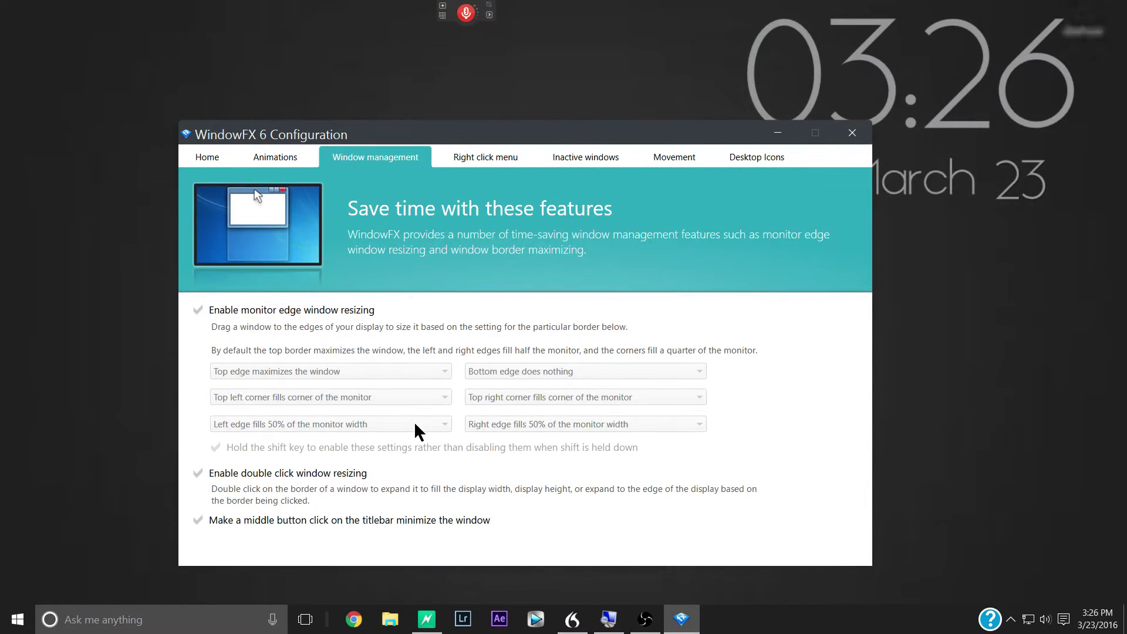
left_click_drag(511, 142, 477, 83)
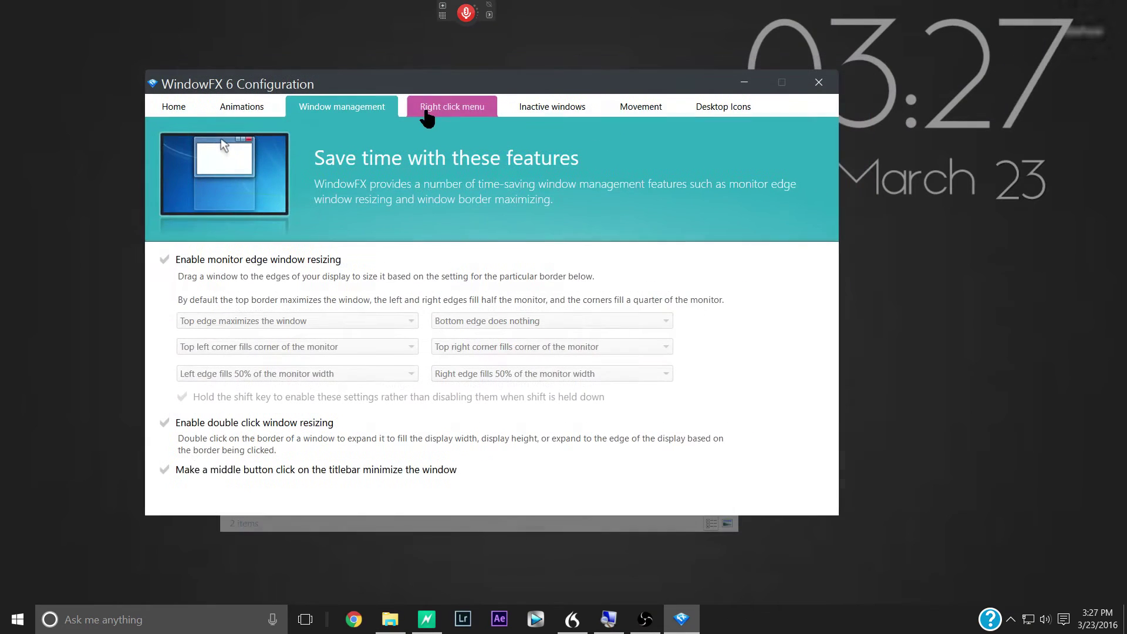
On the Right click menu page, show the enhanced window menu and uncheck 'Hold shift down for custom maximize size'.
left_click(429, 113)
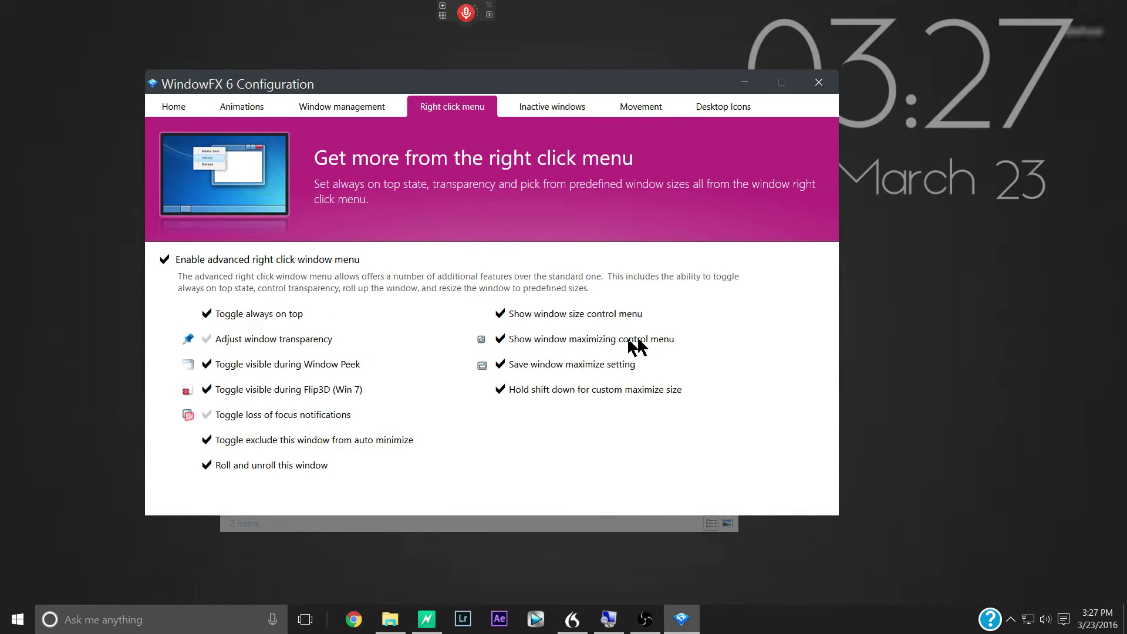
right_click(875, 278)
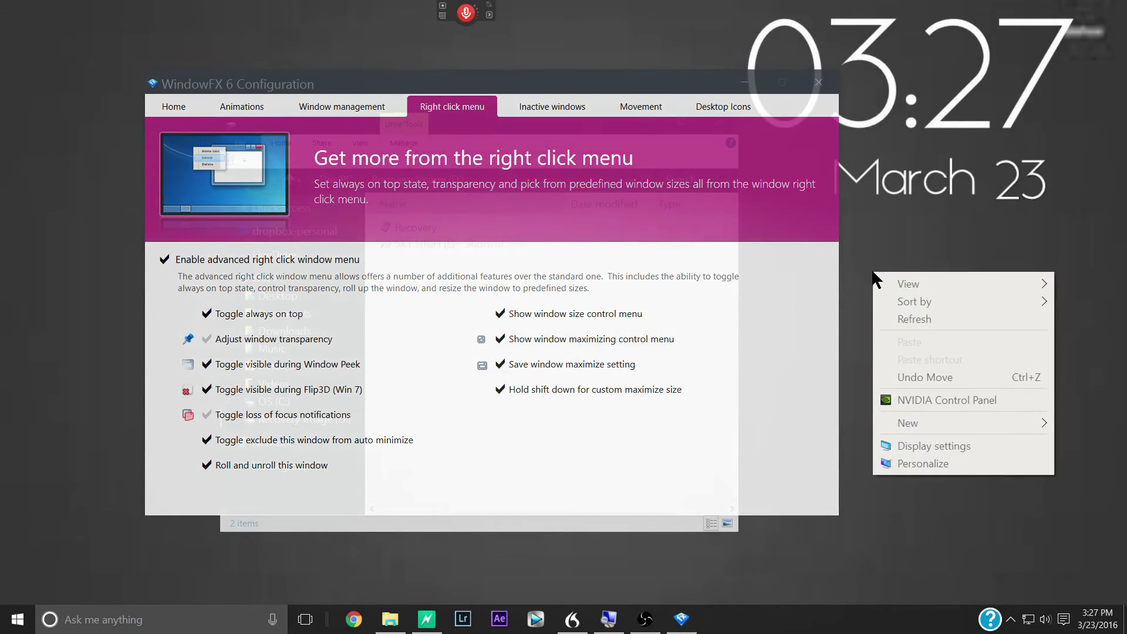
right_click(867, 238)
right_click(532, 83)
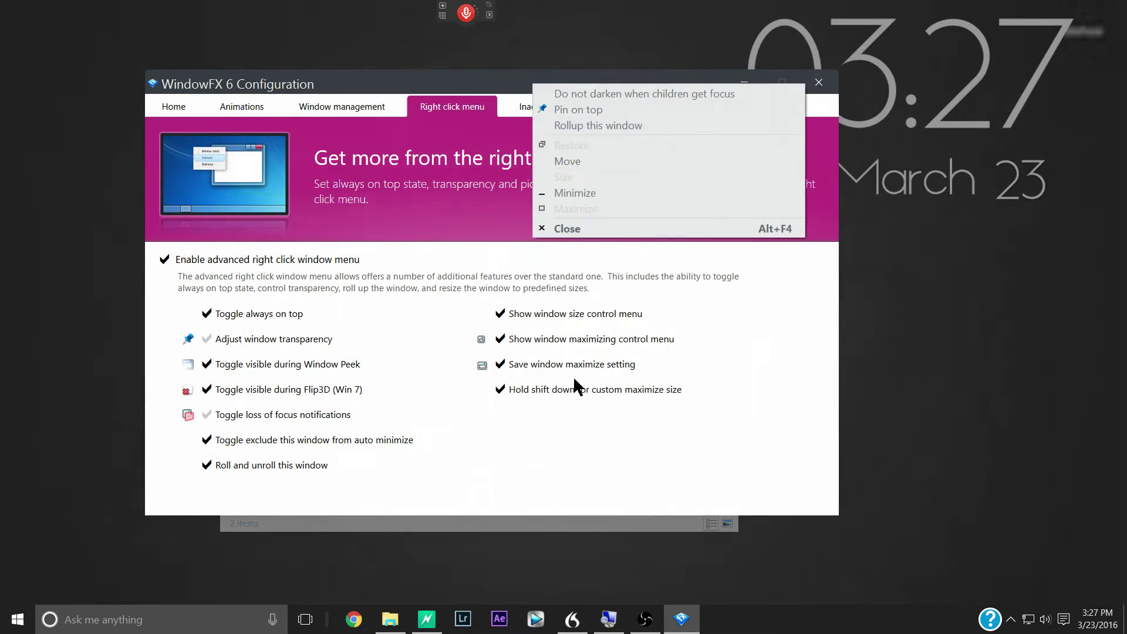
left_click(485, 480)
left_click(507, 381)
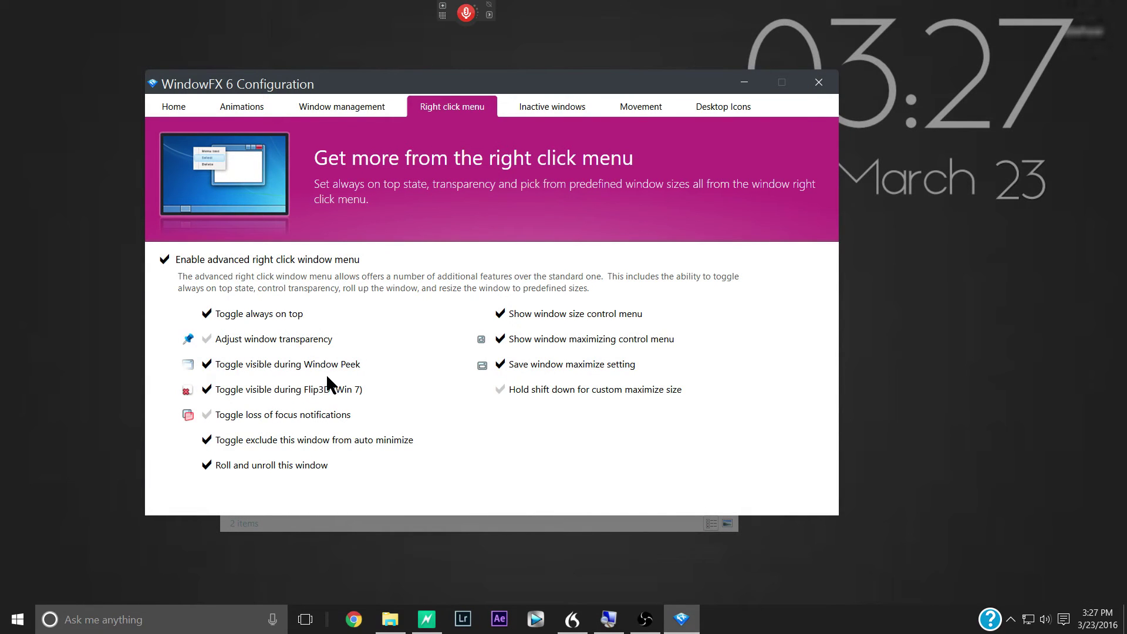
On the Inactive windows page, switch focus between File Explorer and WindowFX to show darkening and fading.
left_click(509, 108)
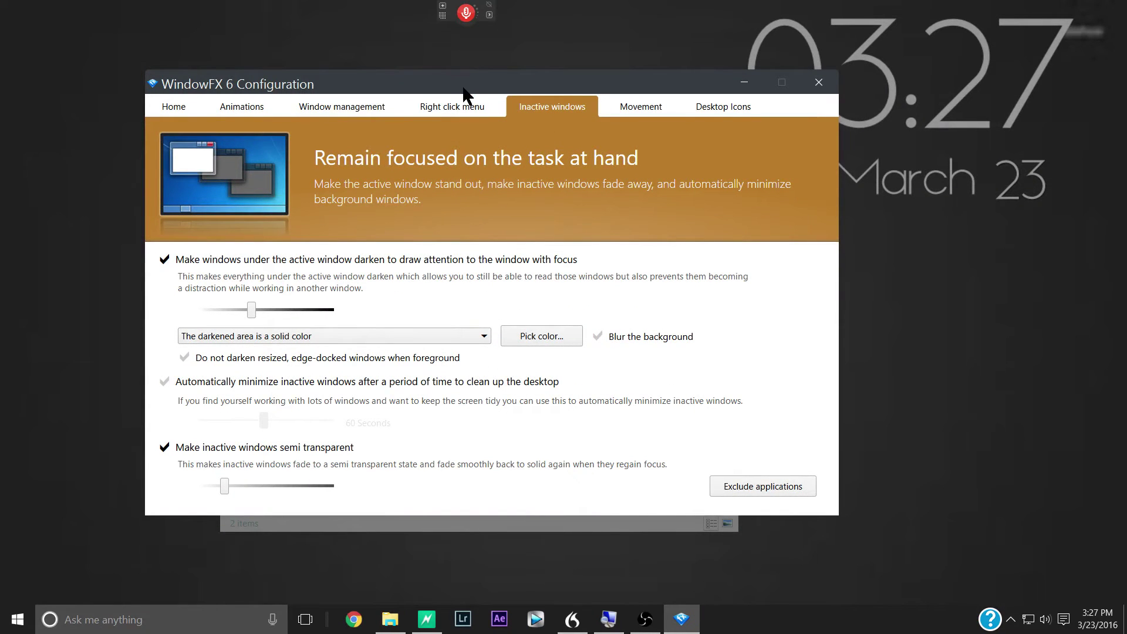
left_click_drag(492, 108, 771, 123)
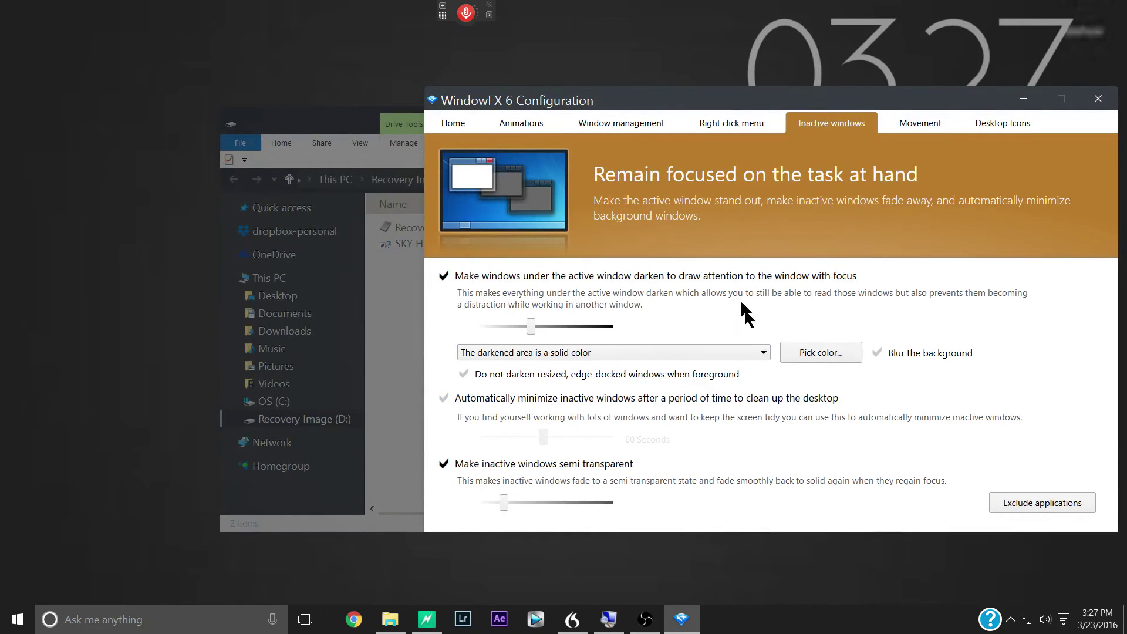
left_click(395, 365)
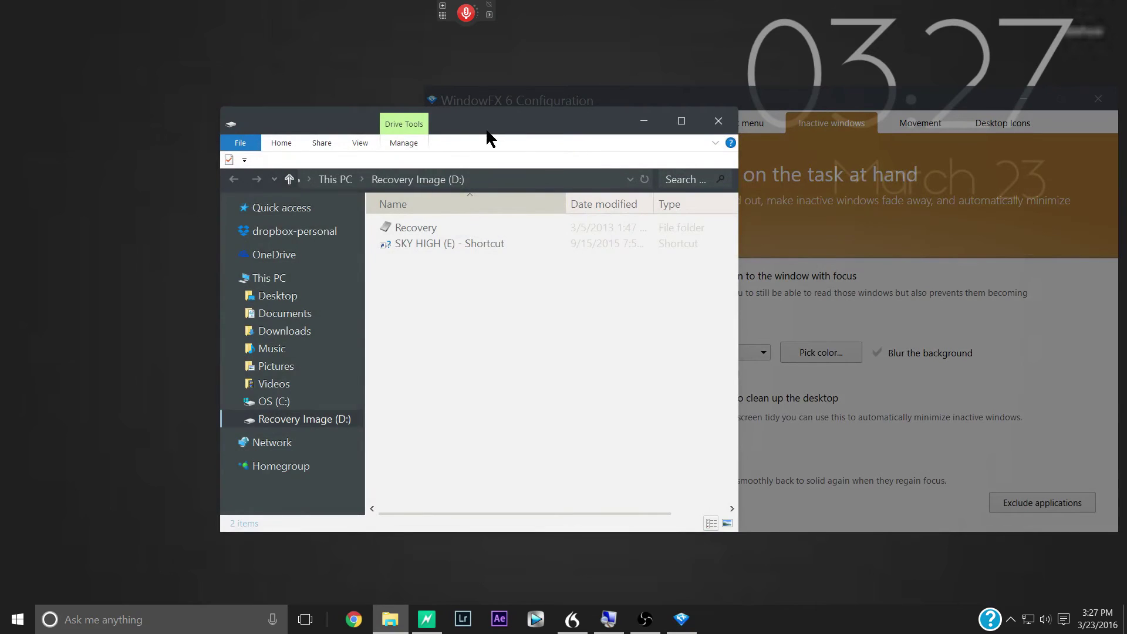
left_click_drag(486, 129, 392, 137)
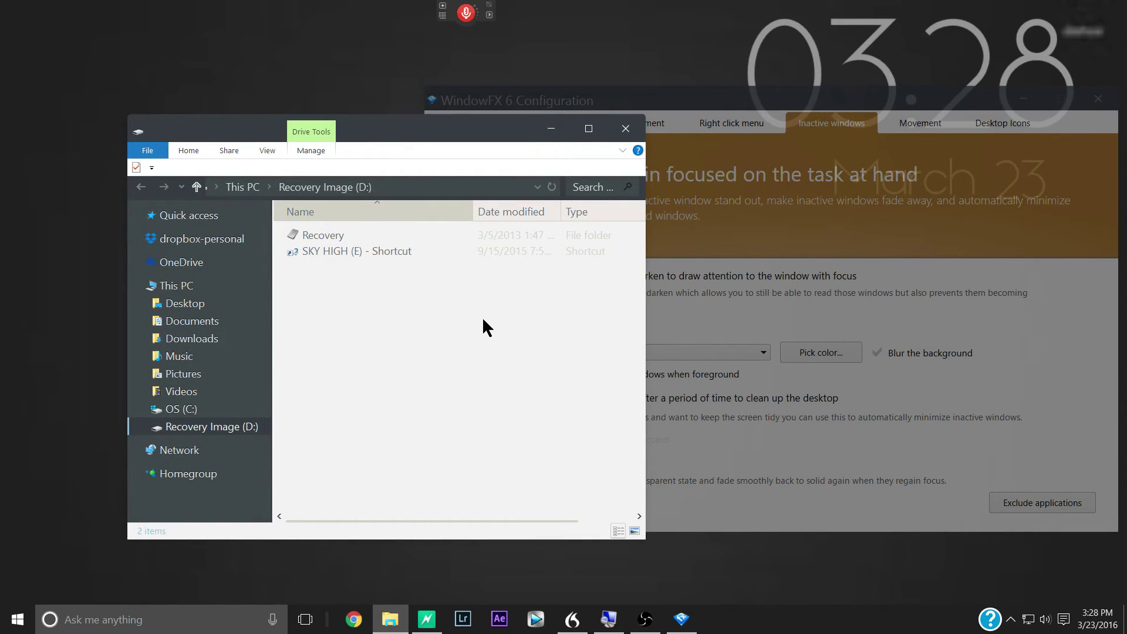
left_click(716, 357)
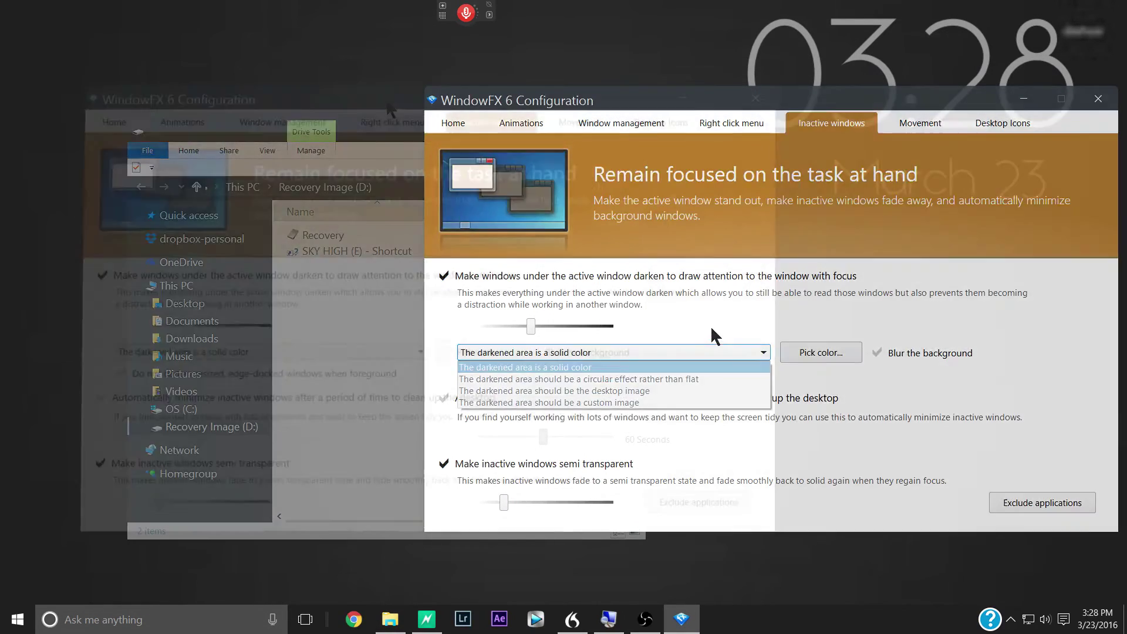
left_click_drag(722, 101, 616, 53)
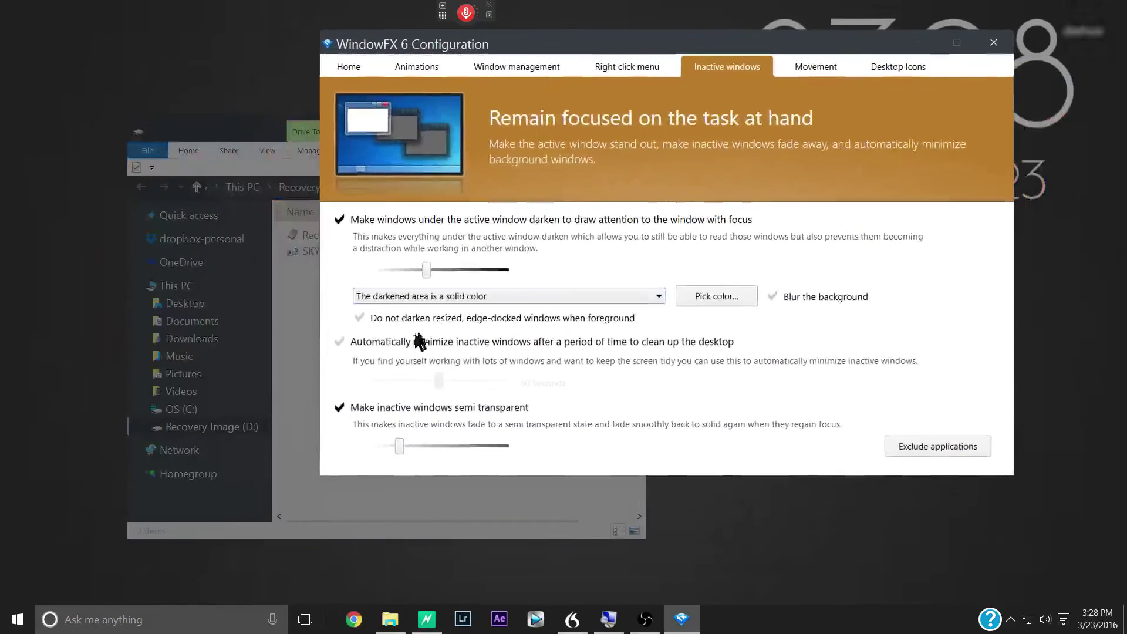
left_click(295, 338)
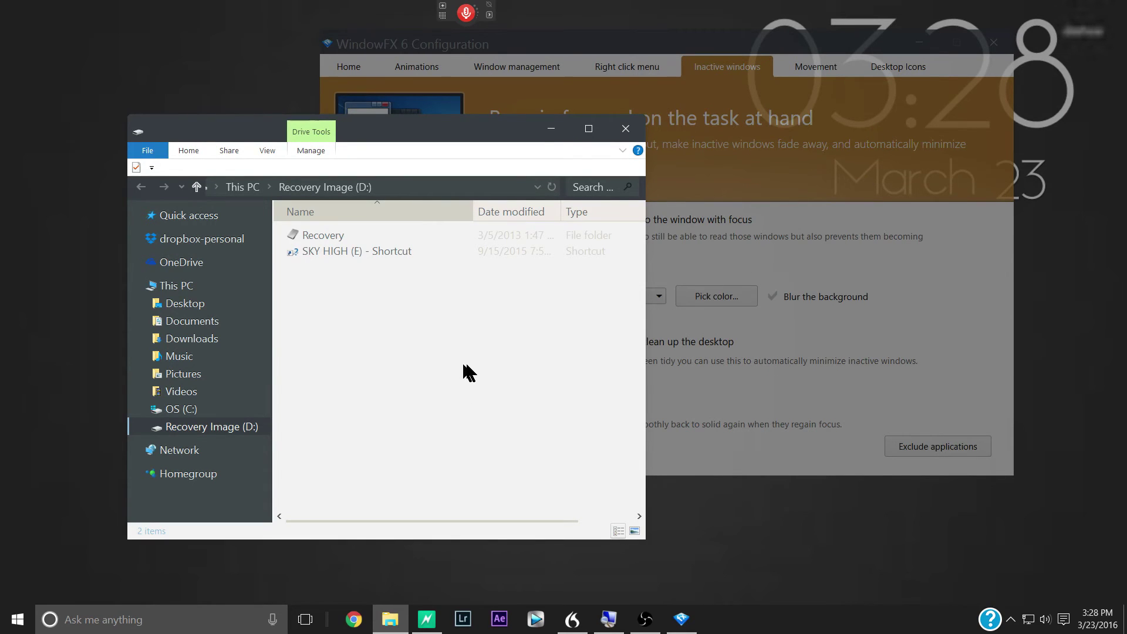
Show the Movement page and fling the configuration window to the right edge and back to centre.
left_click(675, 247)
left_click(642, 134)
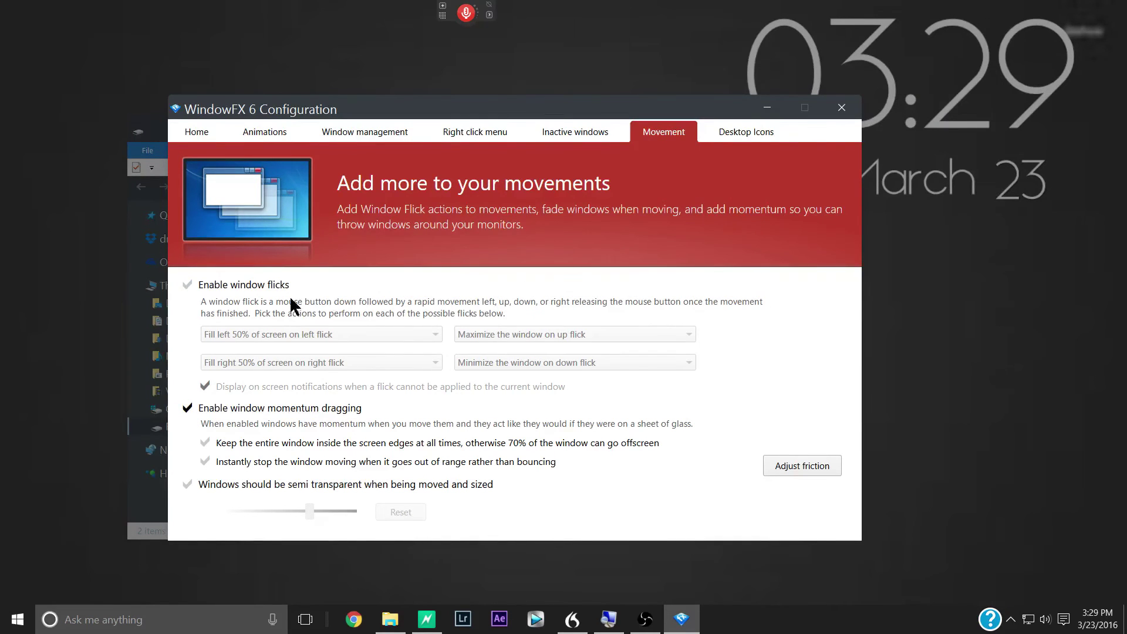
left_click_drag(507, 115, 1057, 226)
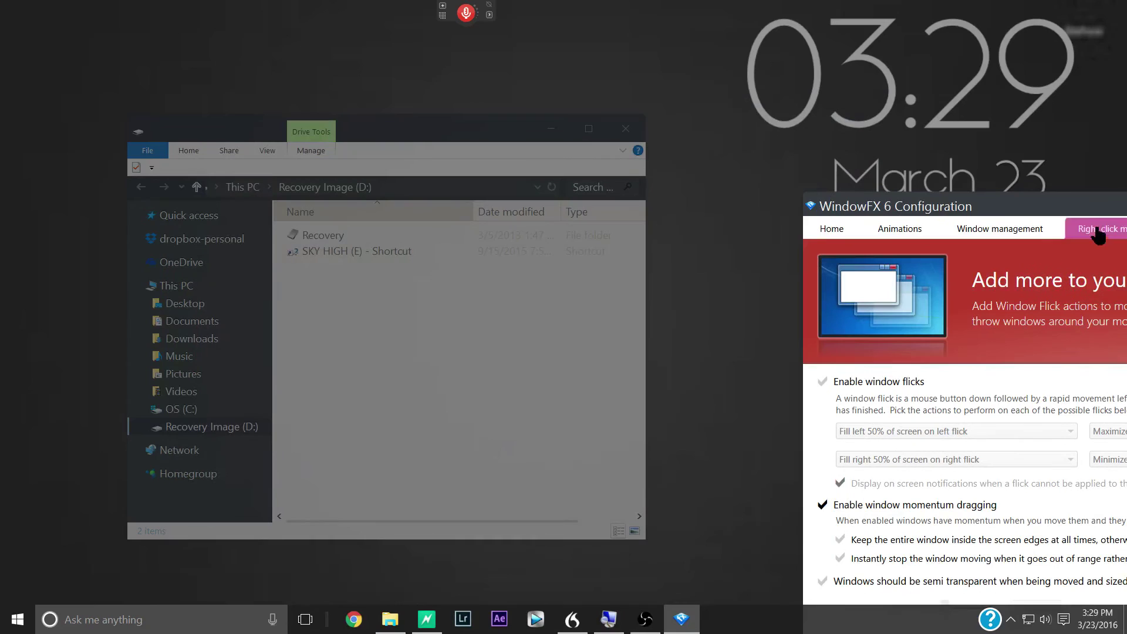
left_click_drag(1079, 203, 416, 119)
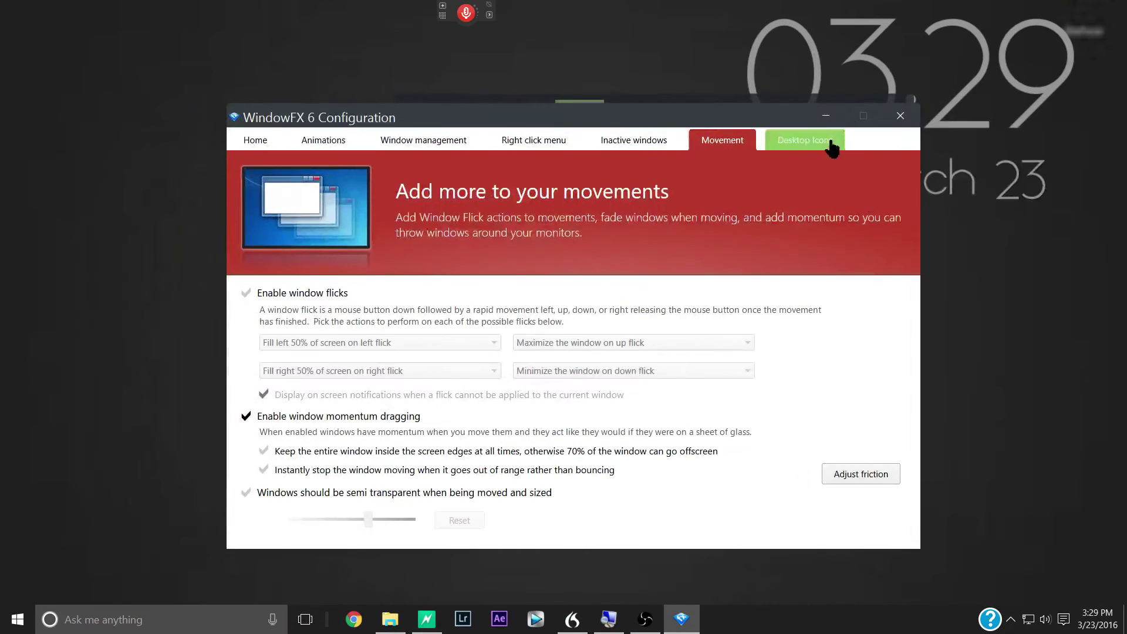
On the Desktop Icons page, double-click the empty desktop to hide, show, then hide the icons.
left_click(822, 144)
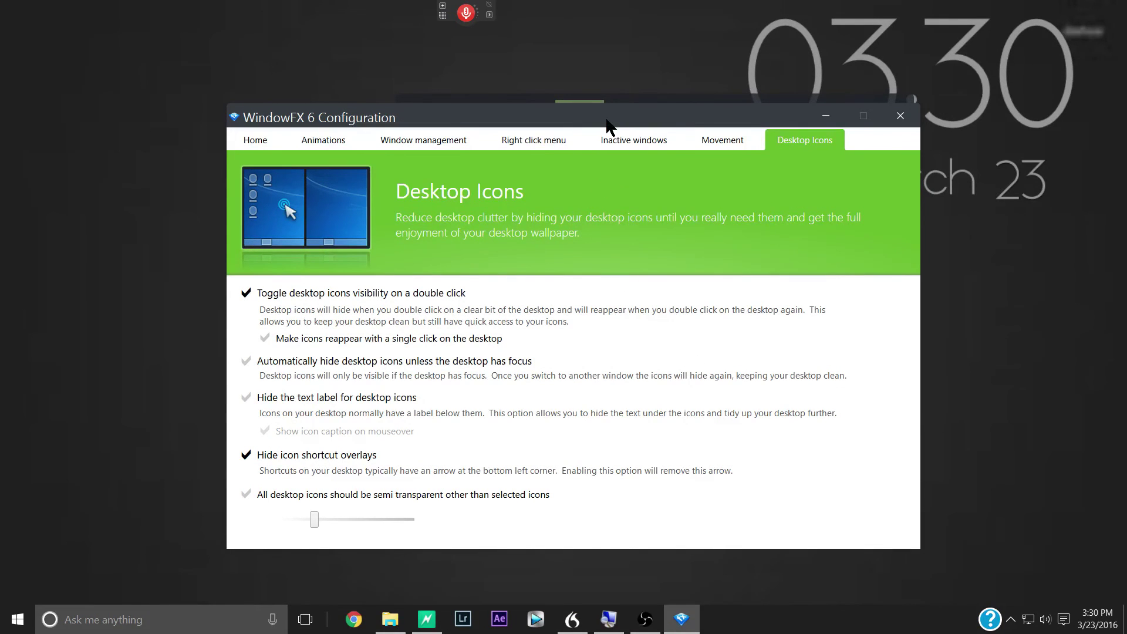
left_click_drag(604, 125, 629, 153)
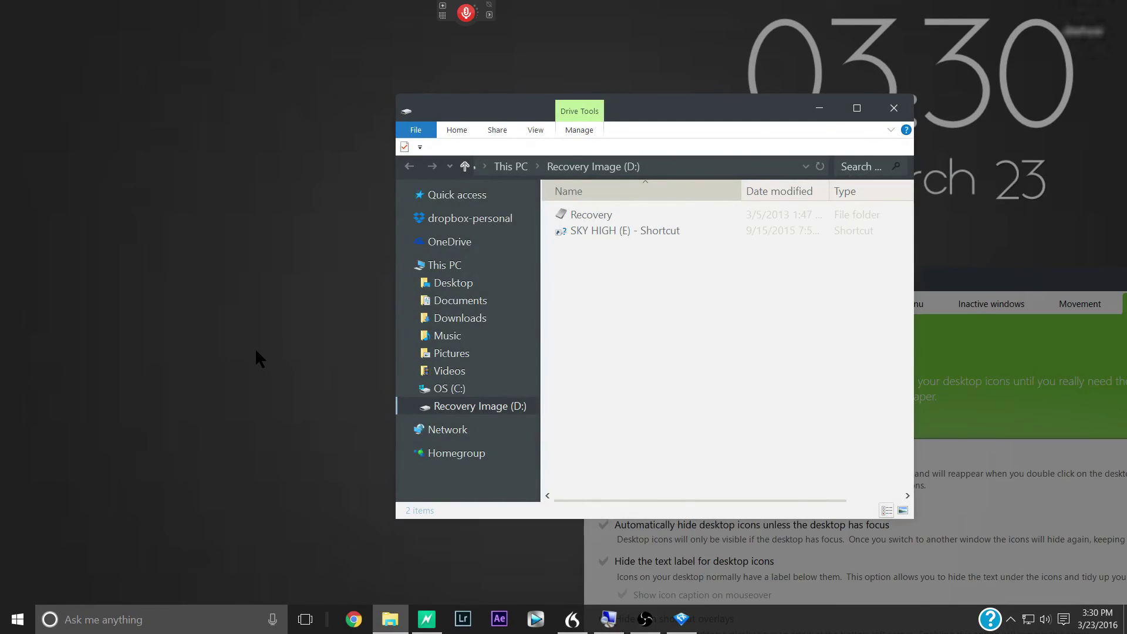
left_click(255, 347)
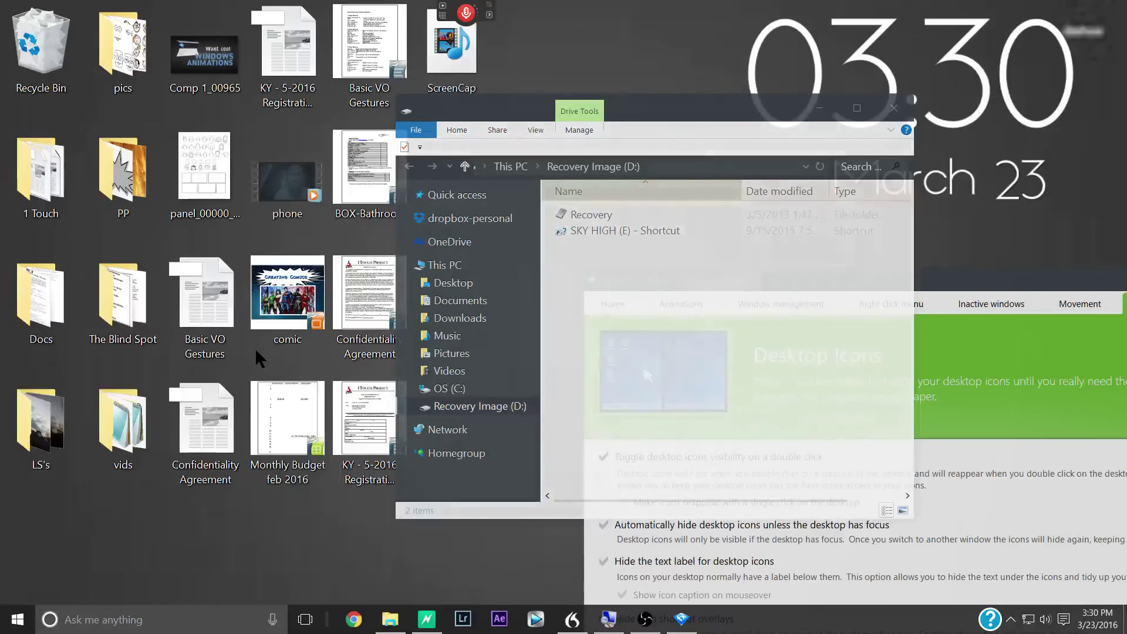
double_click(294, 533)
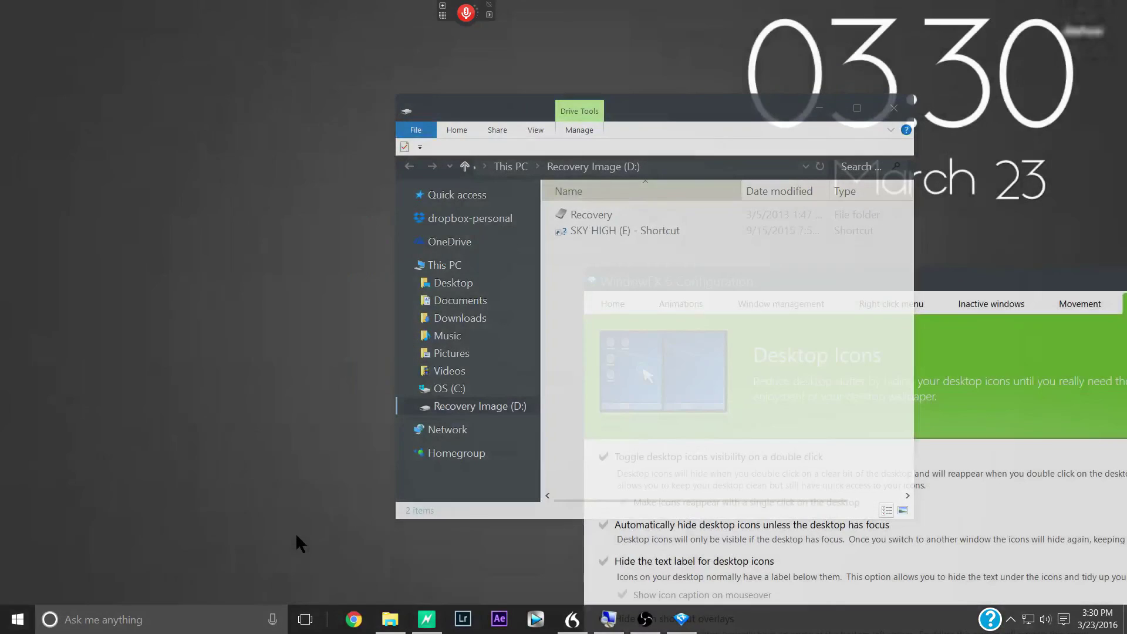
double_click(295, 533)
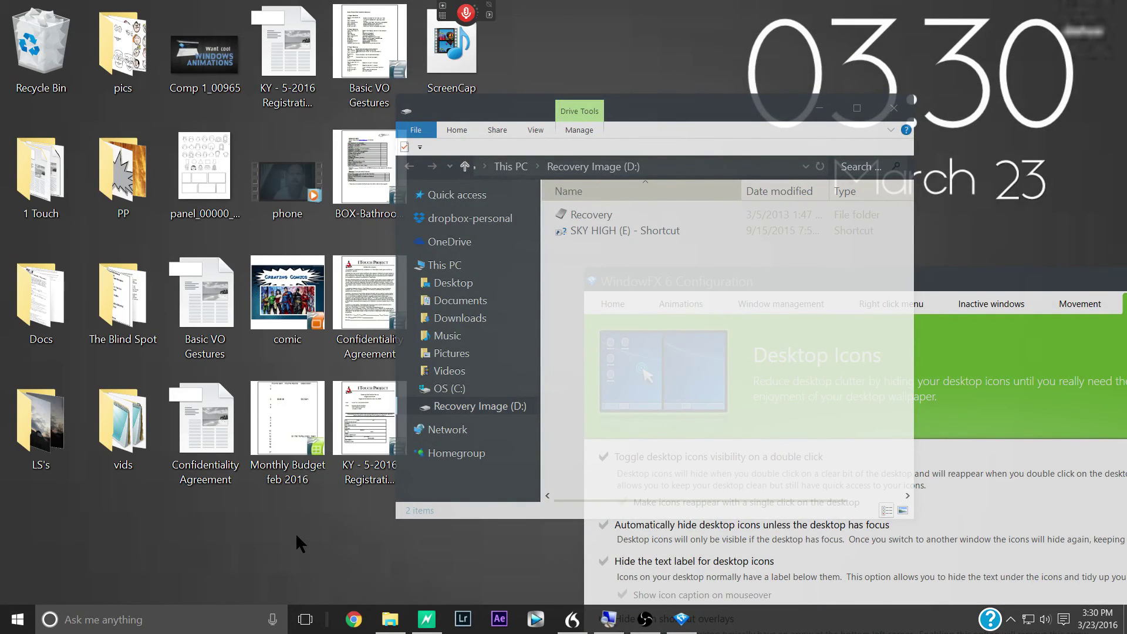
double_click(295, 533)
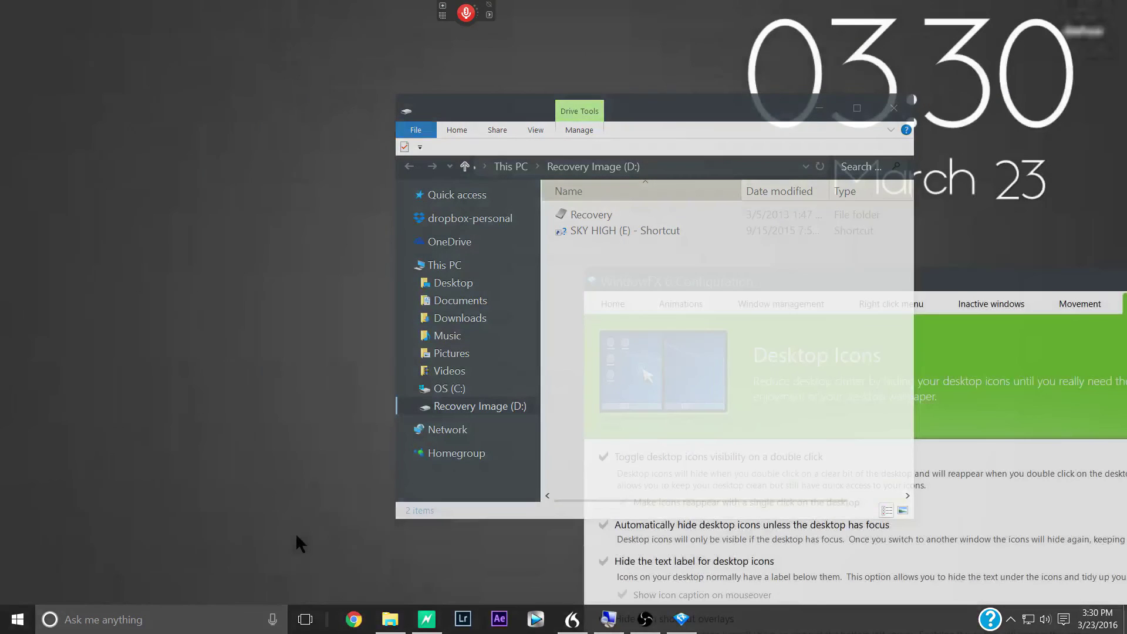